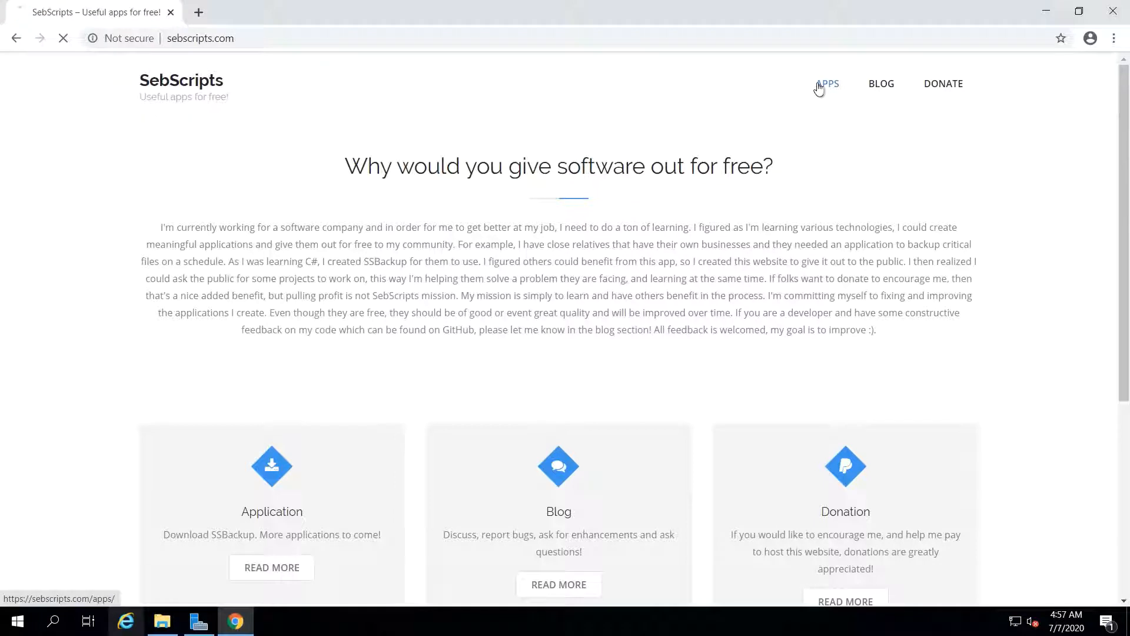
Open the SebScripts Apps page and read the SSBackup description, from its use case to where to get it
left_click(824, 84)
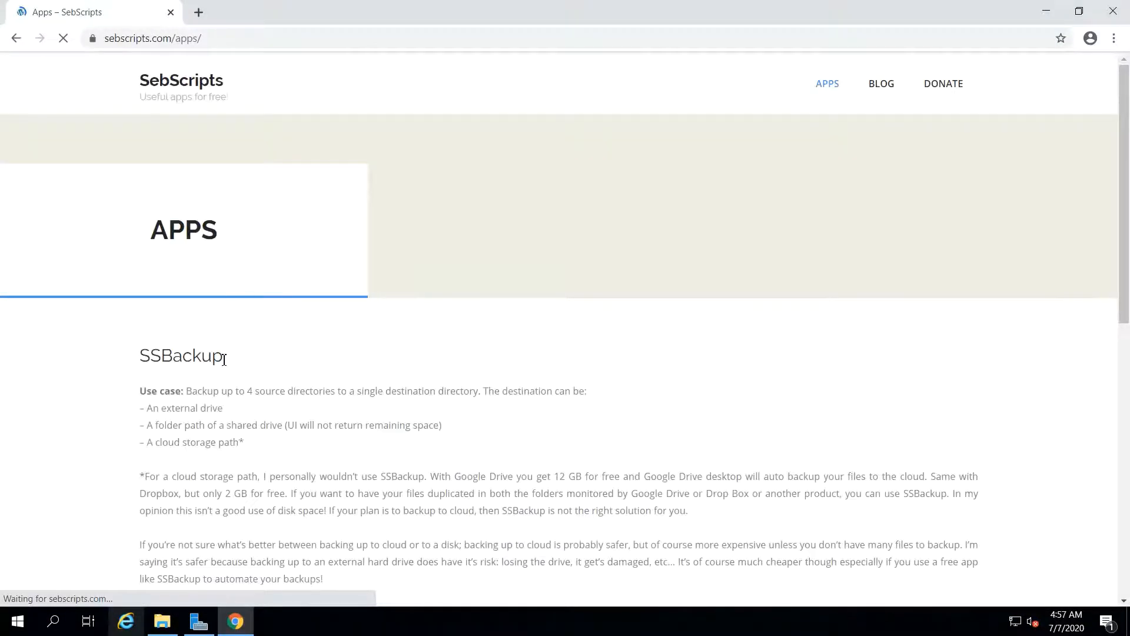
left_click_drag(224, 355, 122, 354)
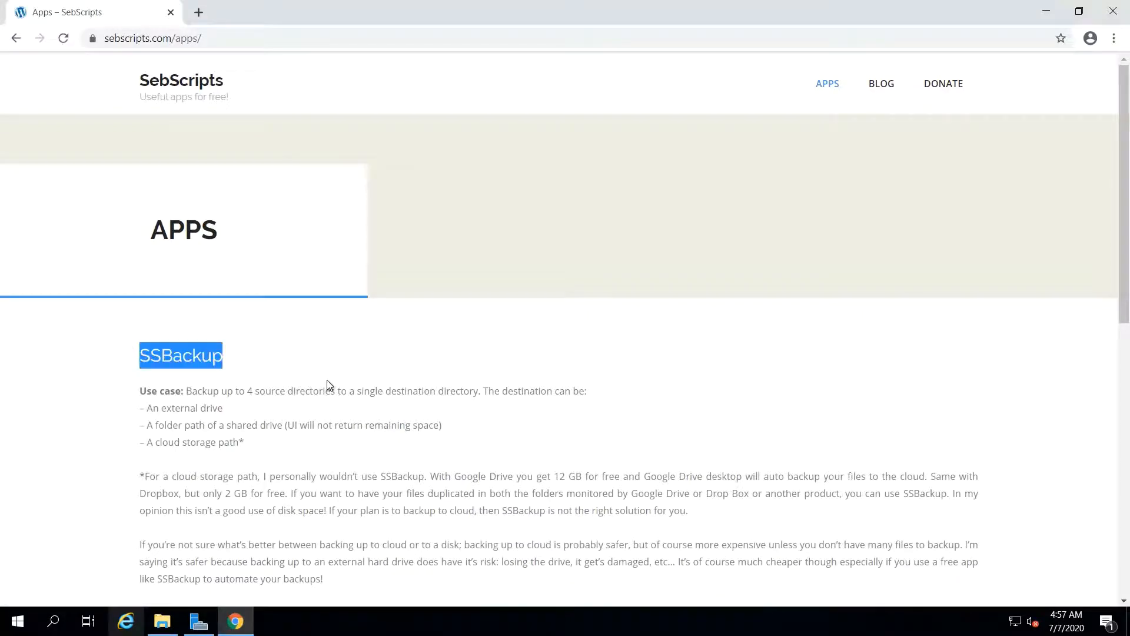
scroll(327, 380, "down", 10)
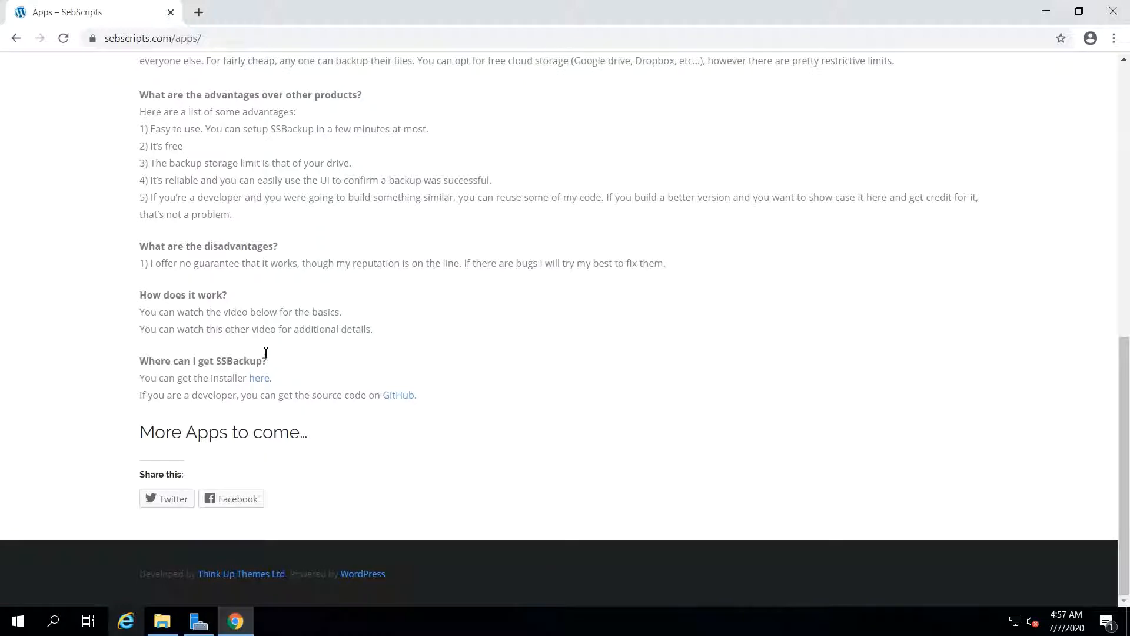
left_click_drag(274, 366, 136, 365)
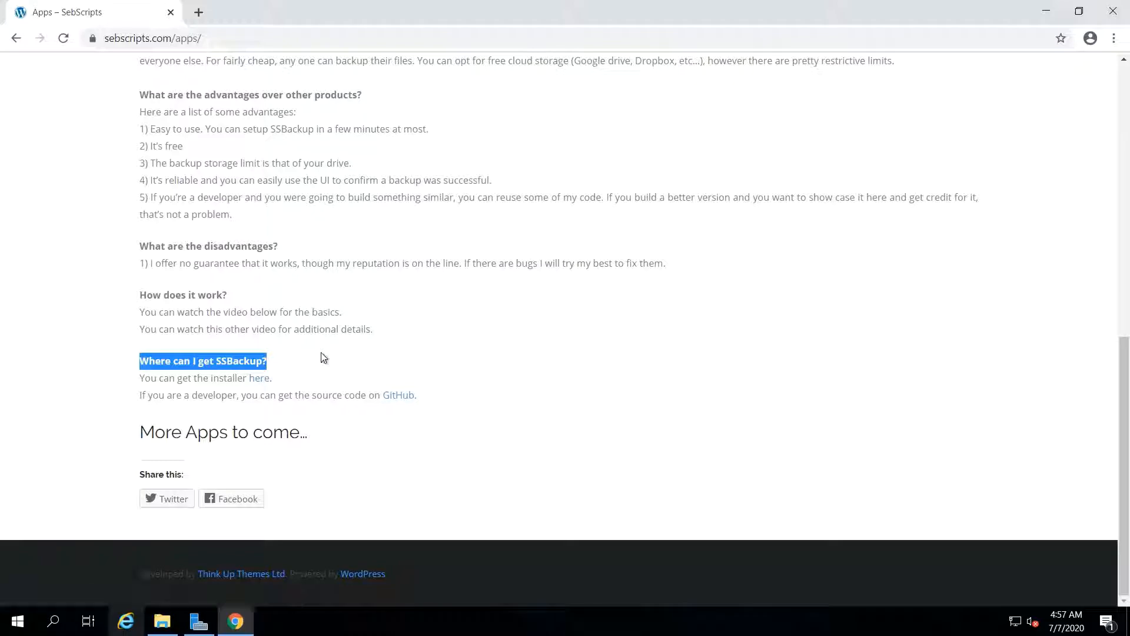
scroll(323, 358, "up", 1)
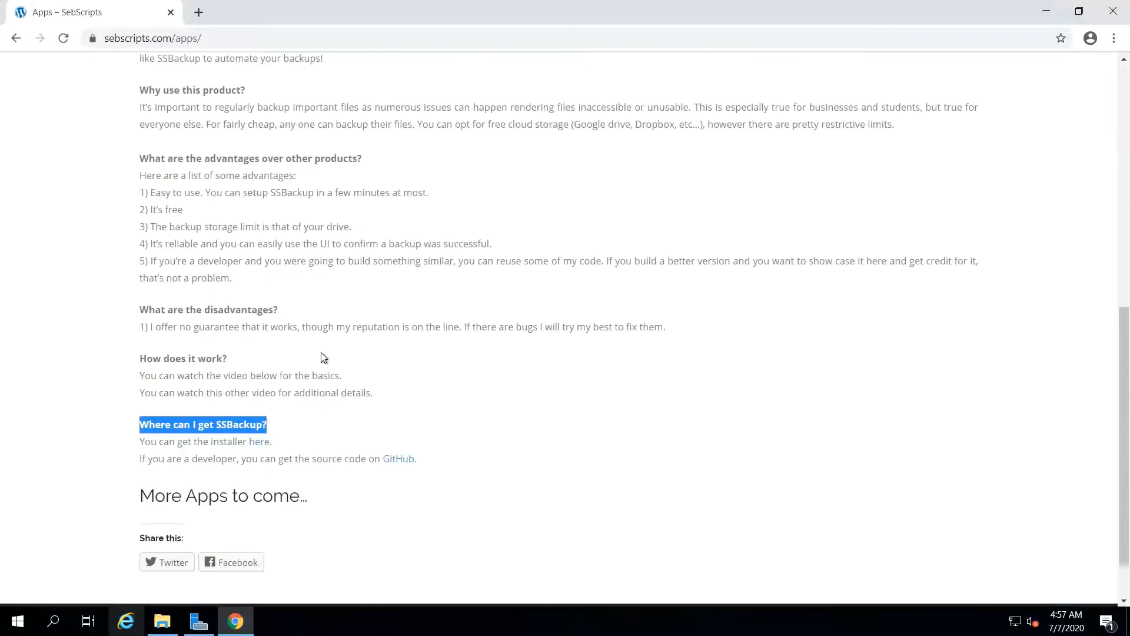
left_click(323, 358)
scroll(323, 358, "up", 5)
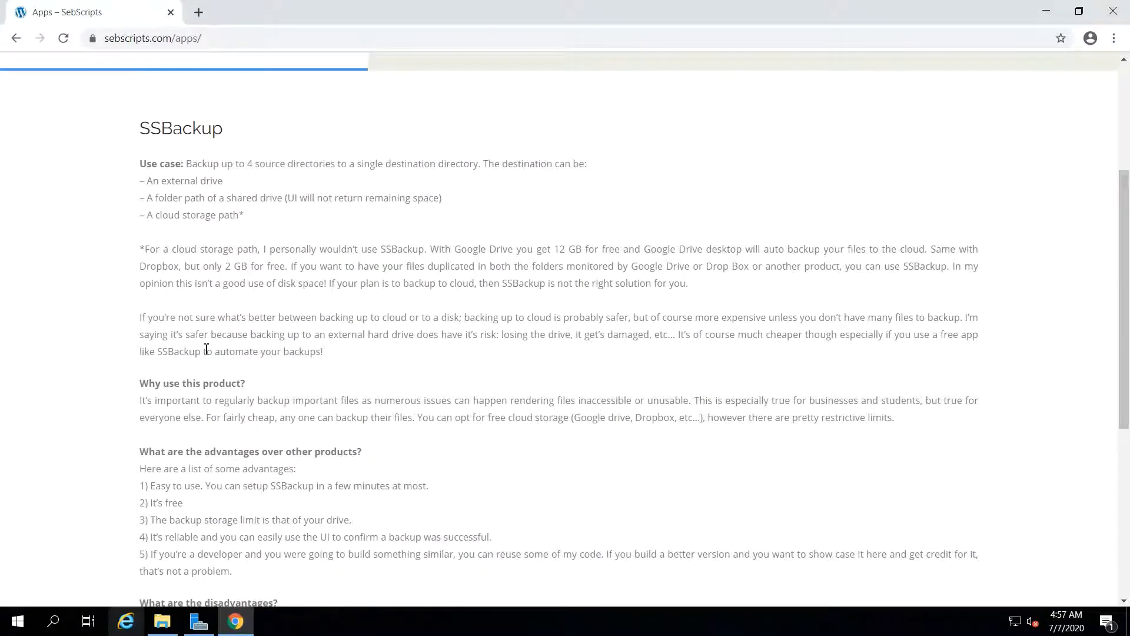
scroll(206, 349, "down", 1)
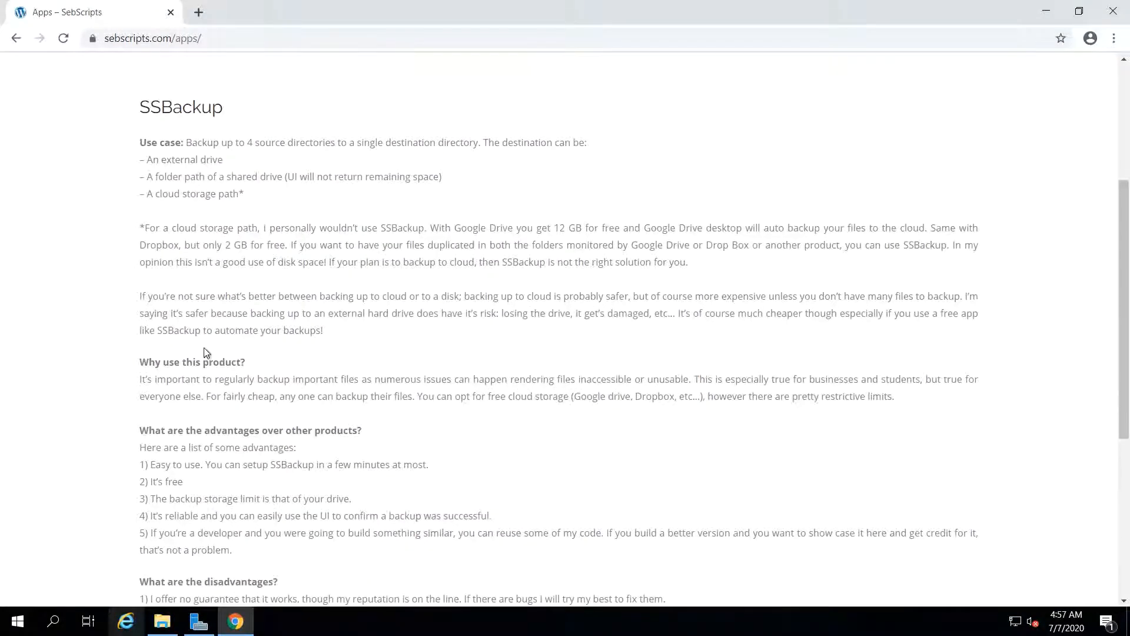
scroll(206, 353, "down", 3)
scroll(206, 352, "down", 2)
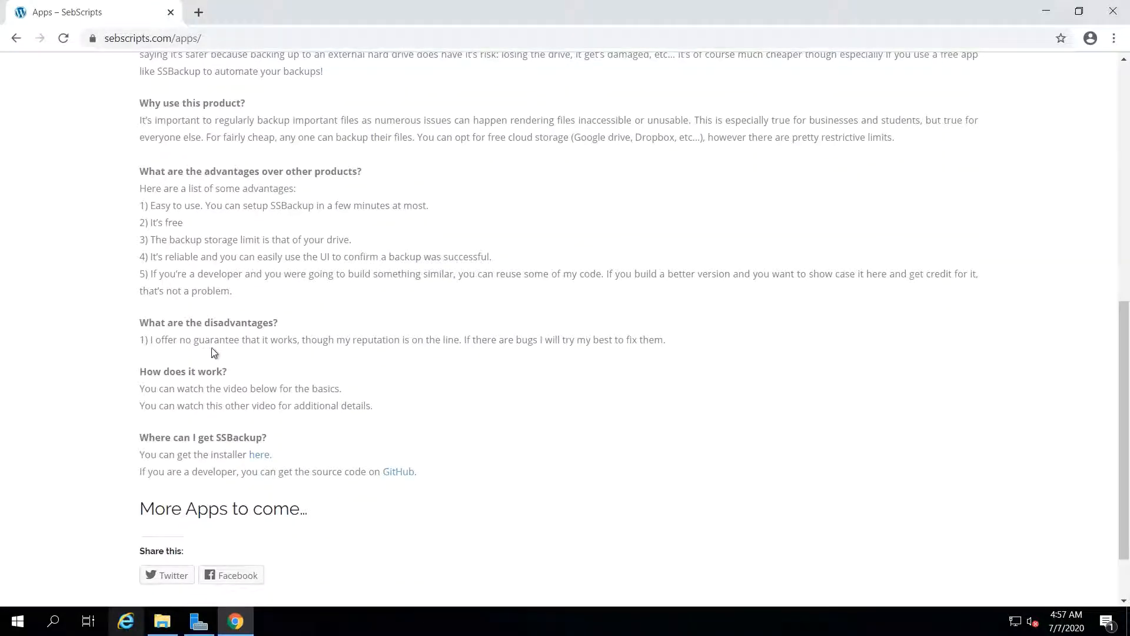
scroll(212, 350, "up", 5)
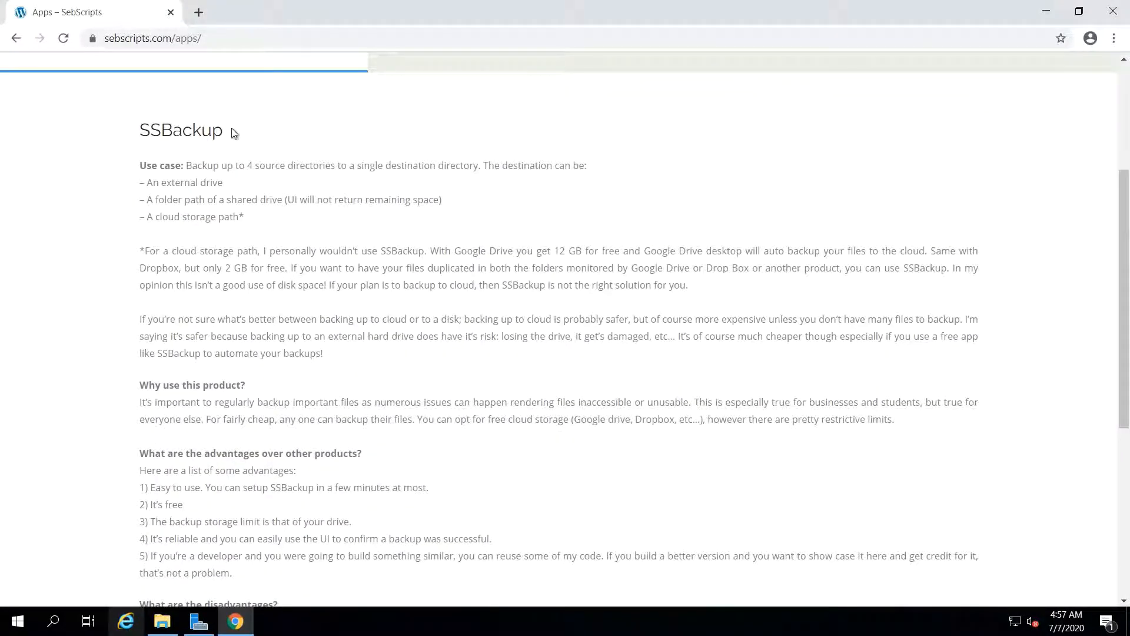
left_click_drag(226, 130, 150, 130)
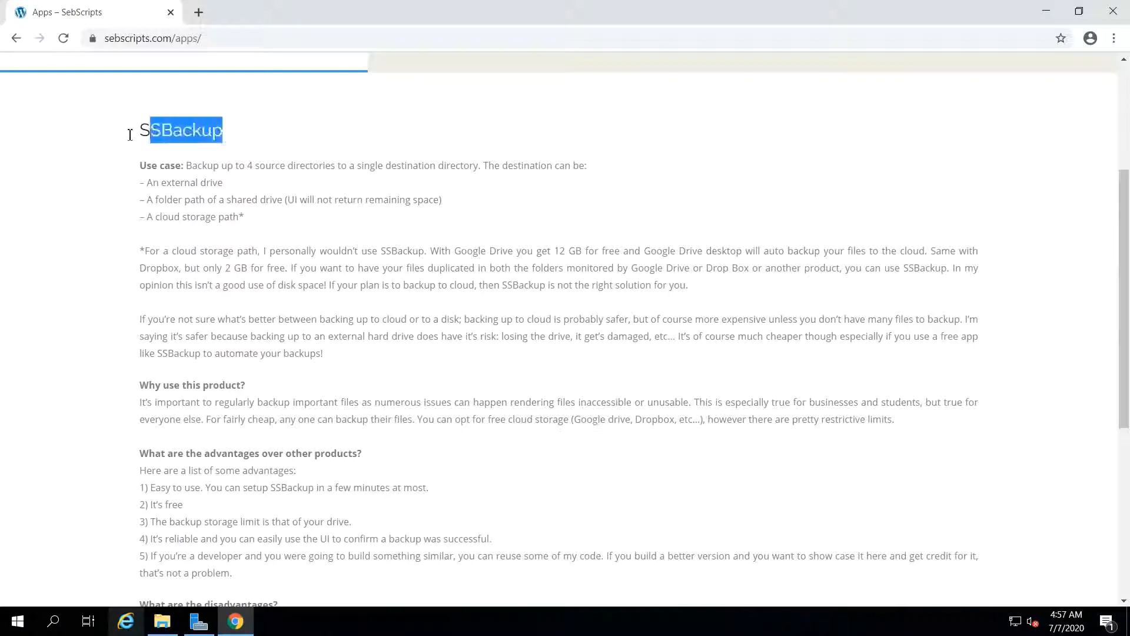
Download the SSBackup installer archive from the Apps page and show SSBackup_Setup.zip in its folder
scroll(259, 377, "down", 5)
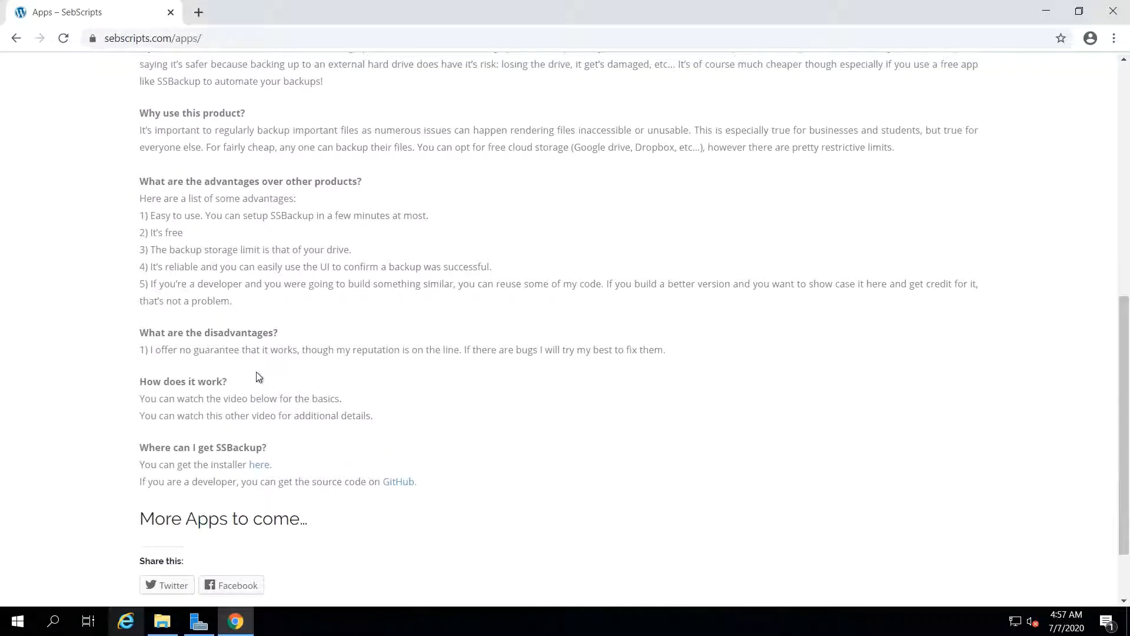
scroll(256, 373, "down", 1)
left_click(264, 406)
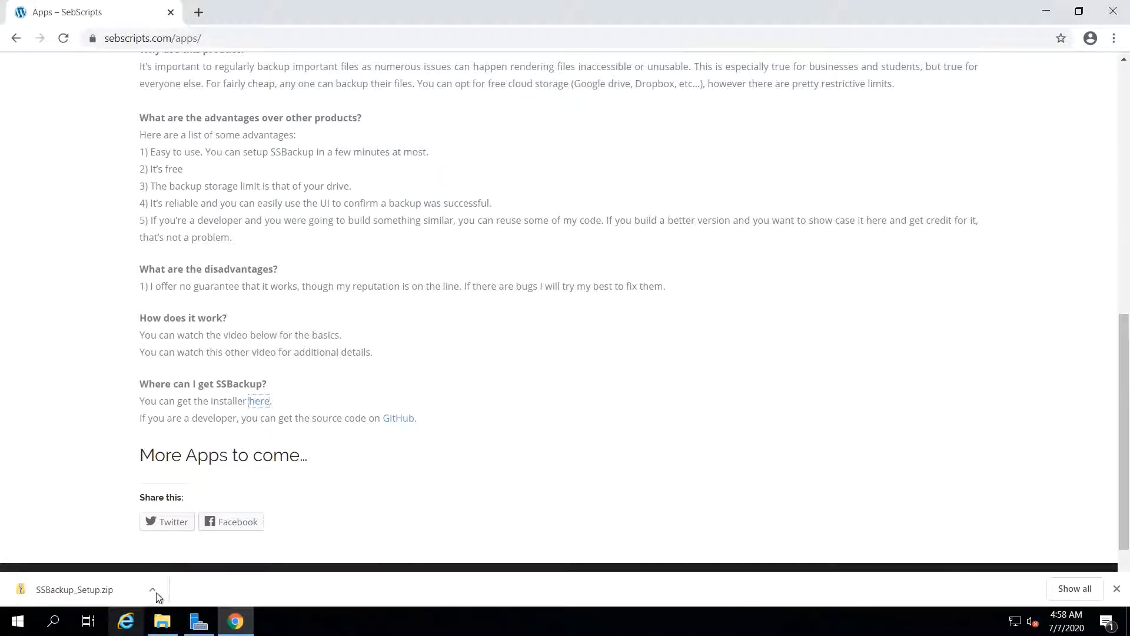
left_click(151, 594)
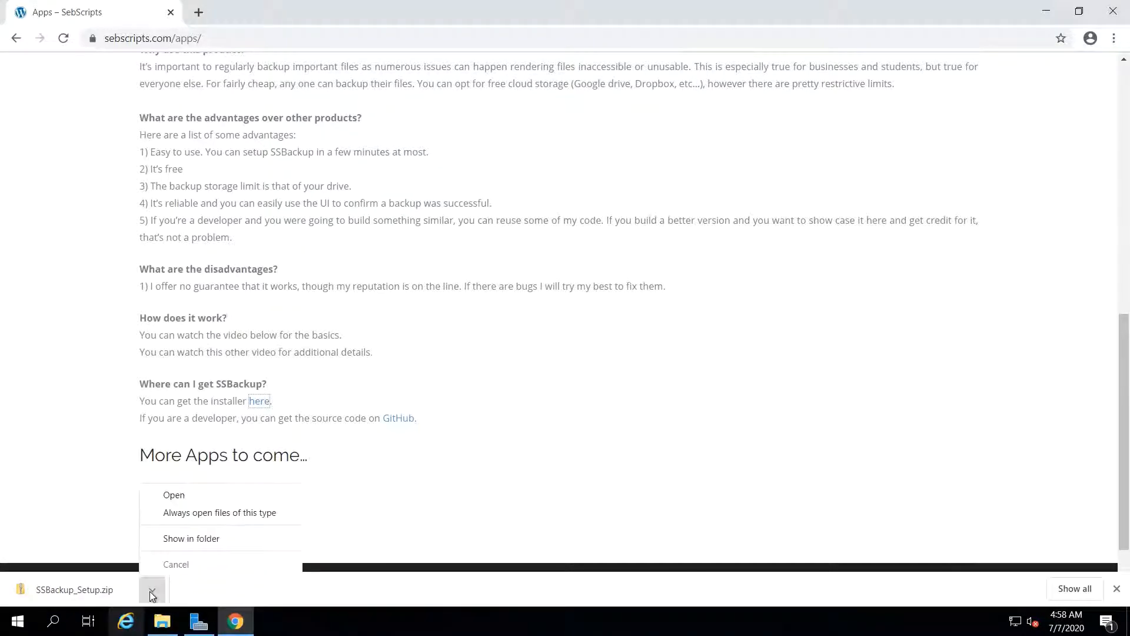
left_click(207, 538)
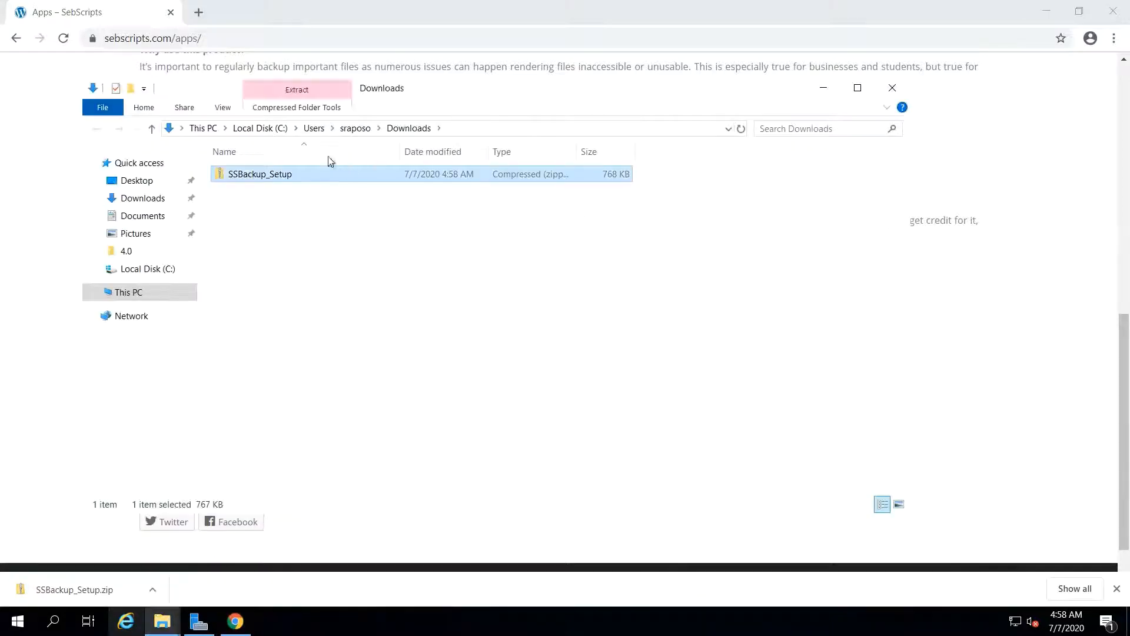
Extract all files of the SSBackup_Setup archive to the suggested SSBackup_Setup folder in Downloads
double_click(288, 174)
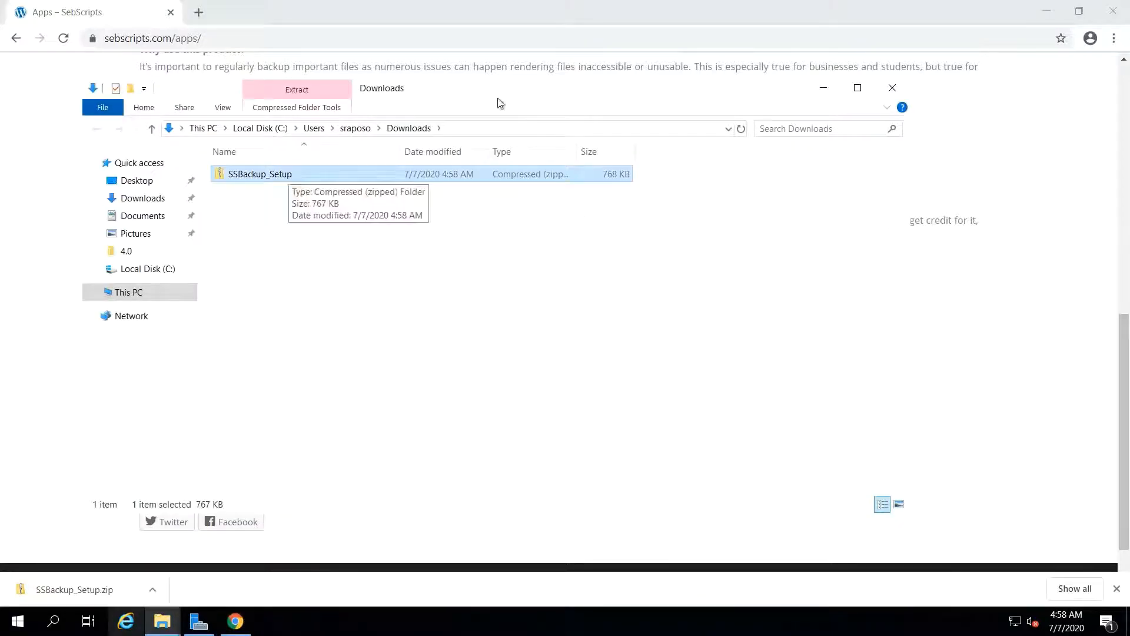
left_click(324, 110)
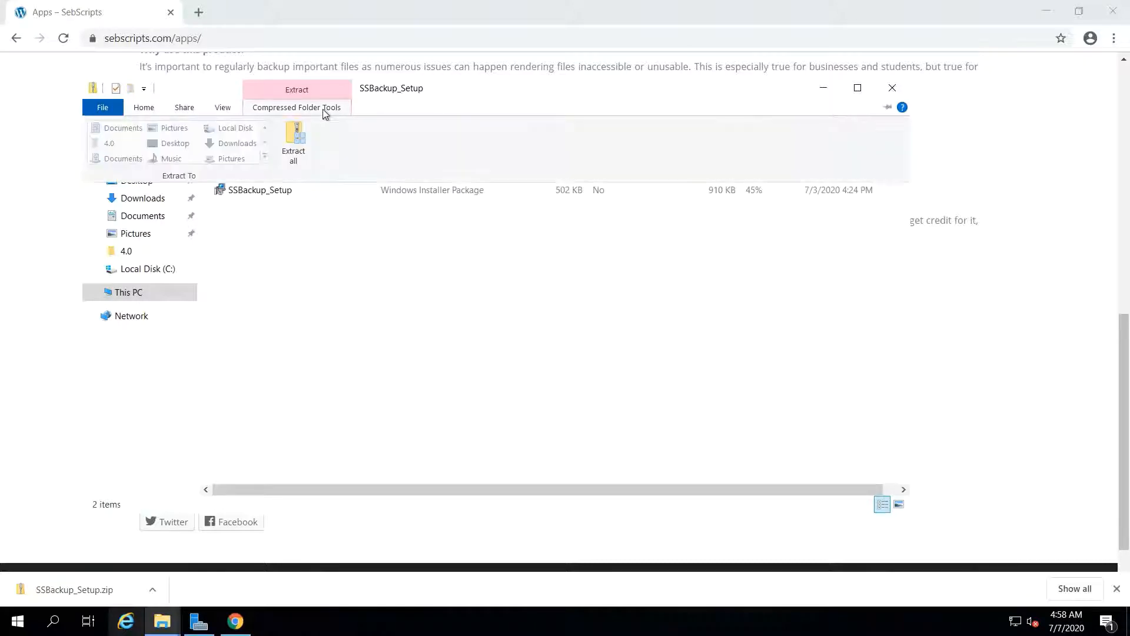
left_click(285, 148)
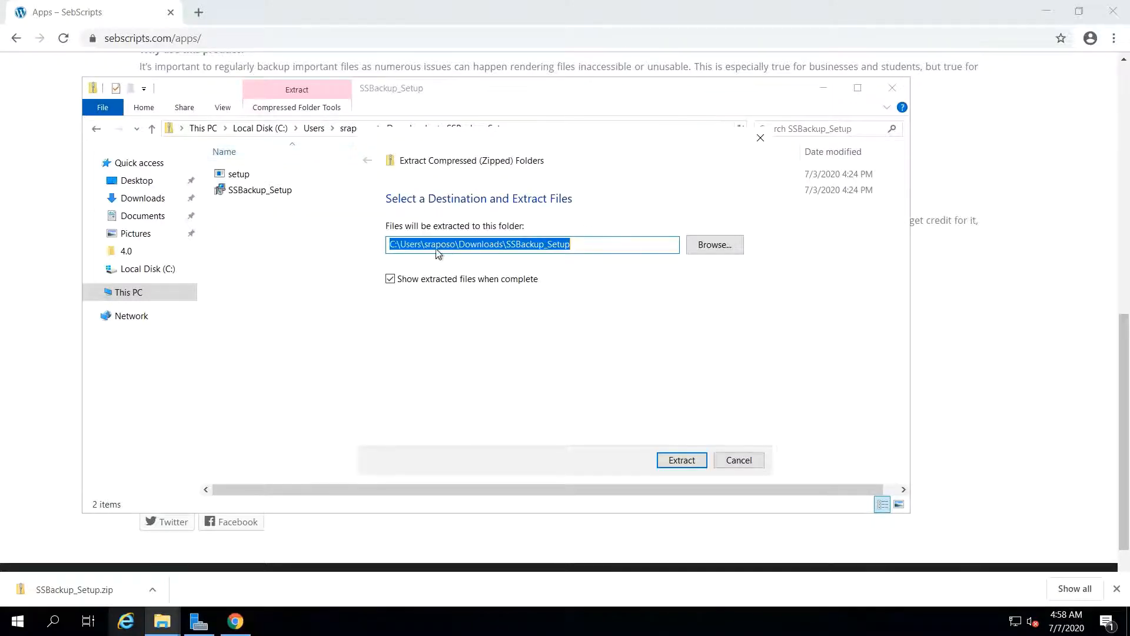
left_click(683, 463)
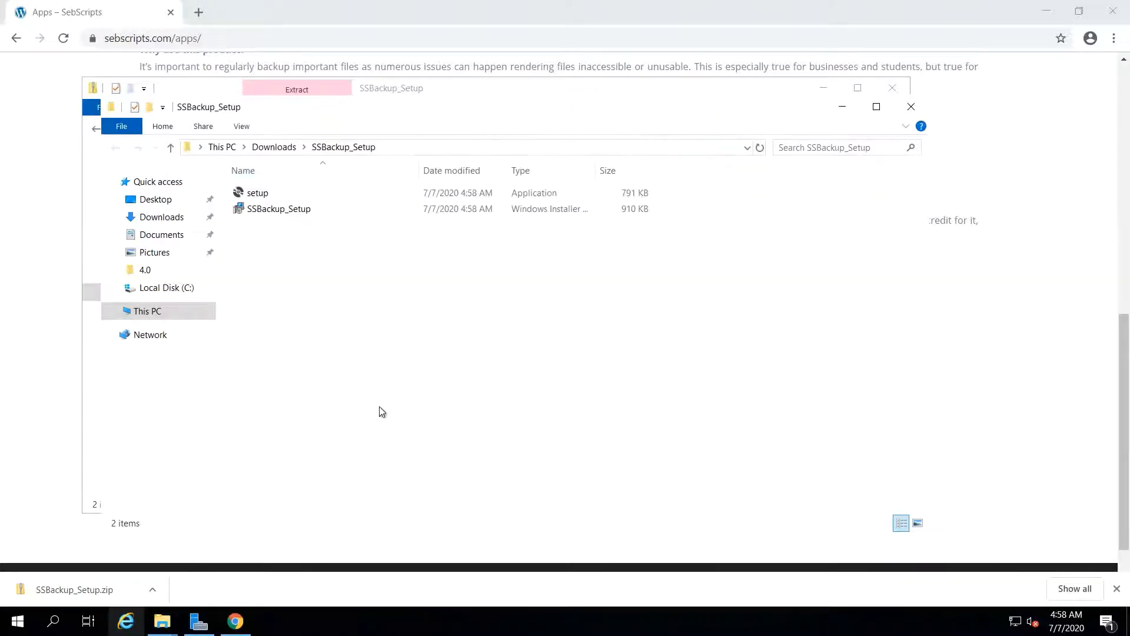
Run the extracted setup application as administrator, allowing it through the SmartScreen and User Account Control prompts
right_click(264, 196)
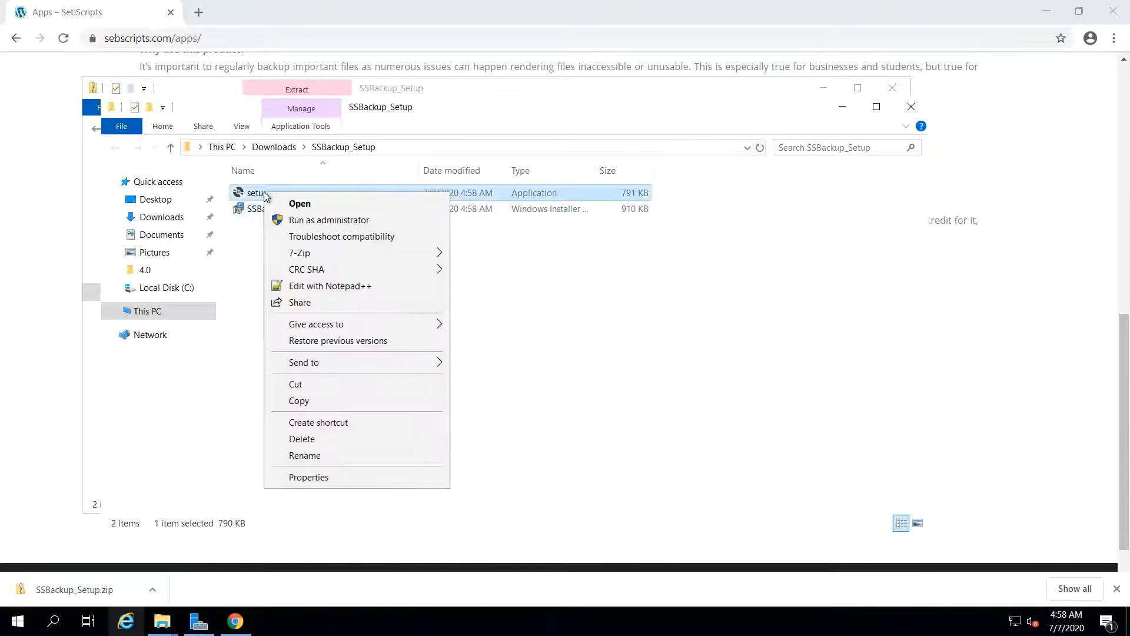
left_click(309, 219)
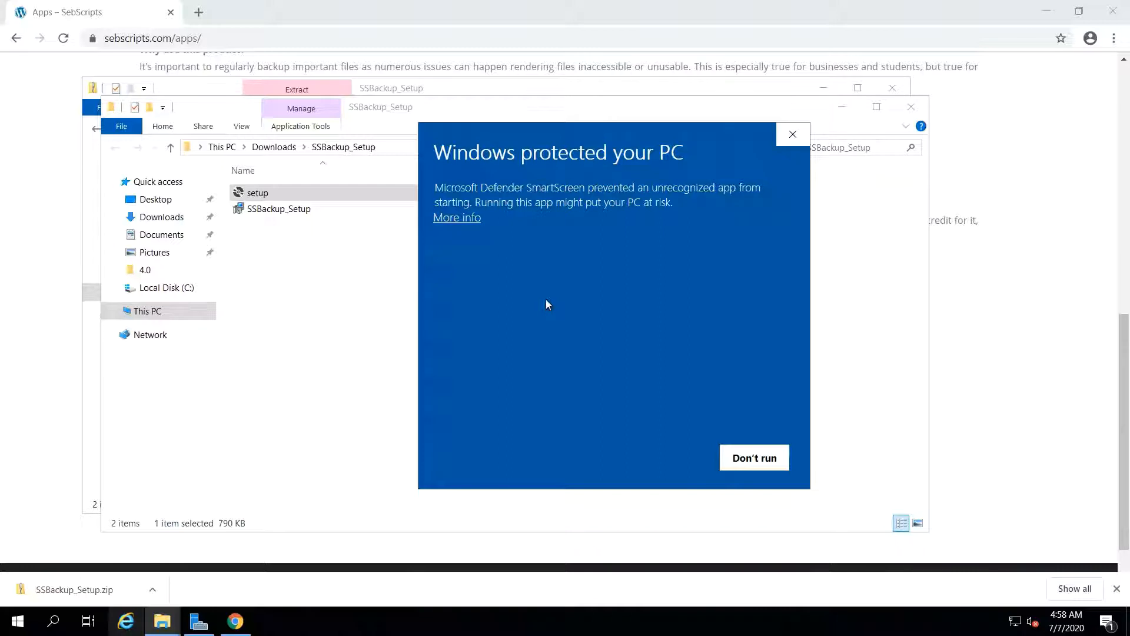
left_click(451, 217)
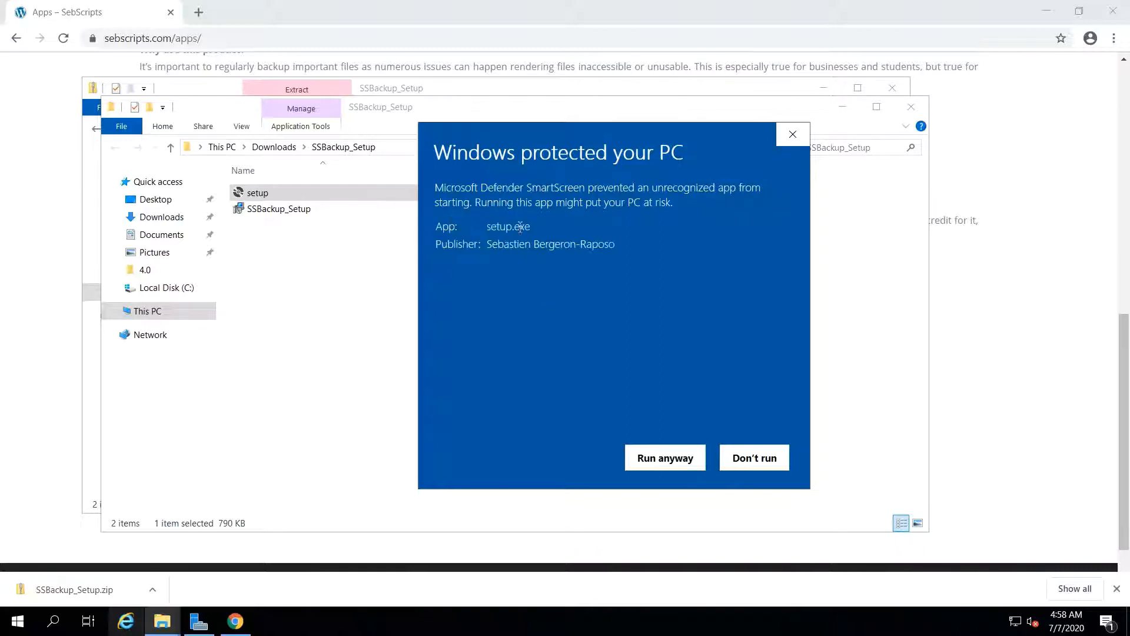
left_click_drag(618, 245, 487, 244)
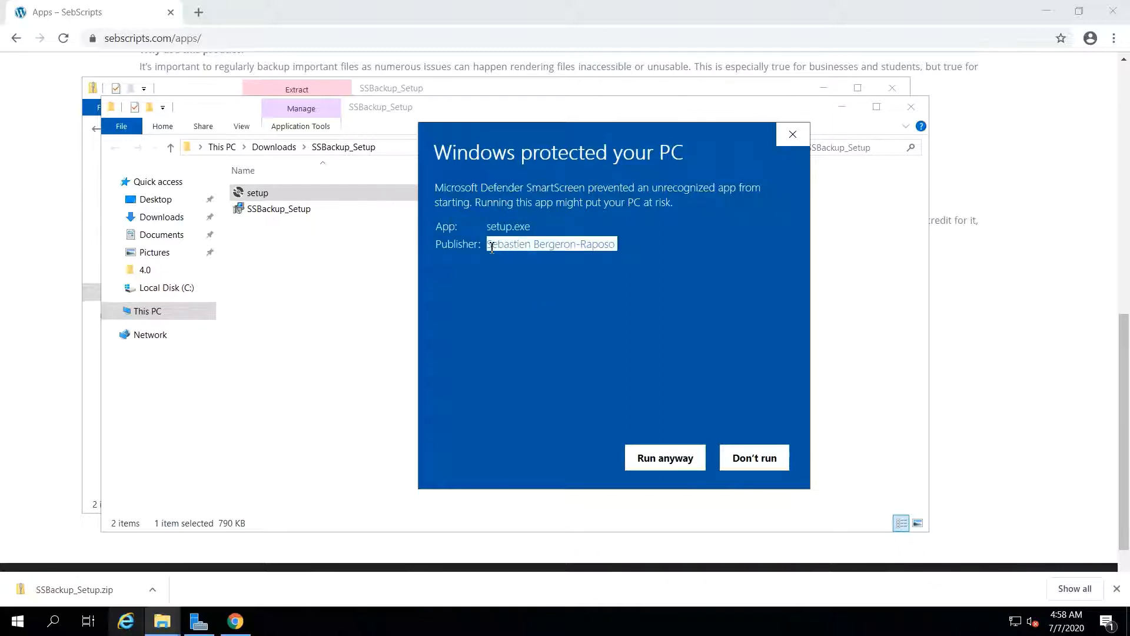
left_click(667, 471)
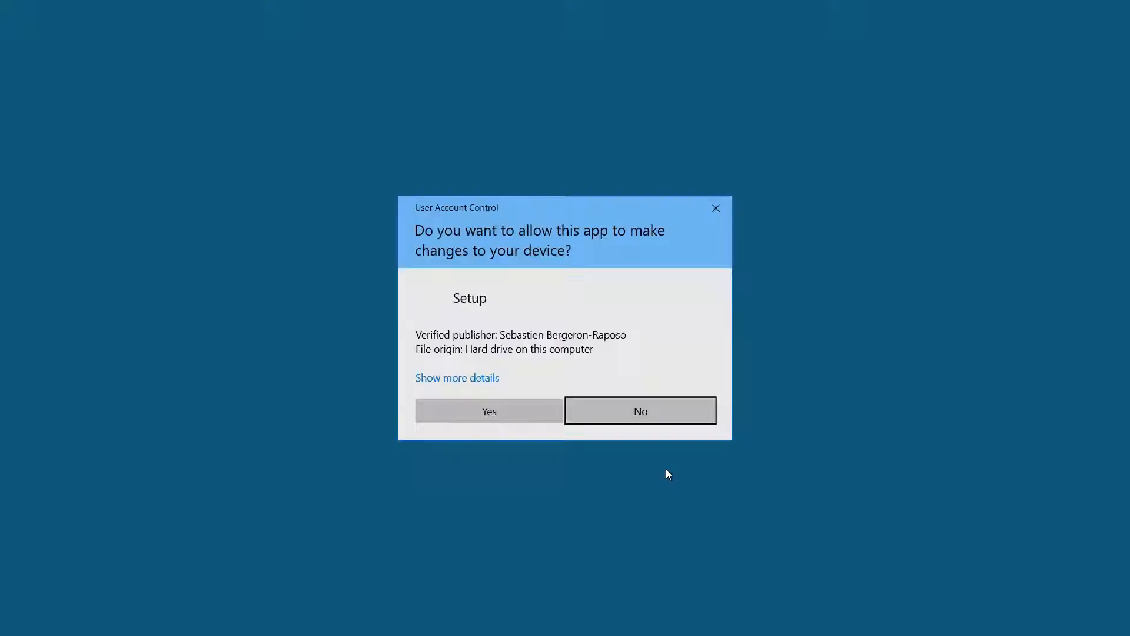
left_click(484, 414)
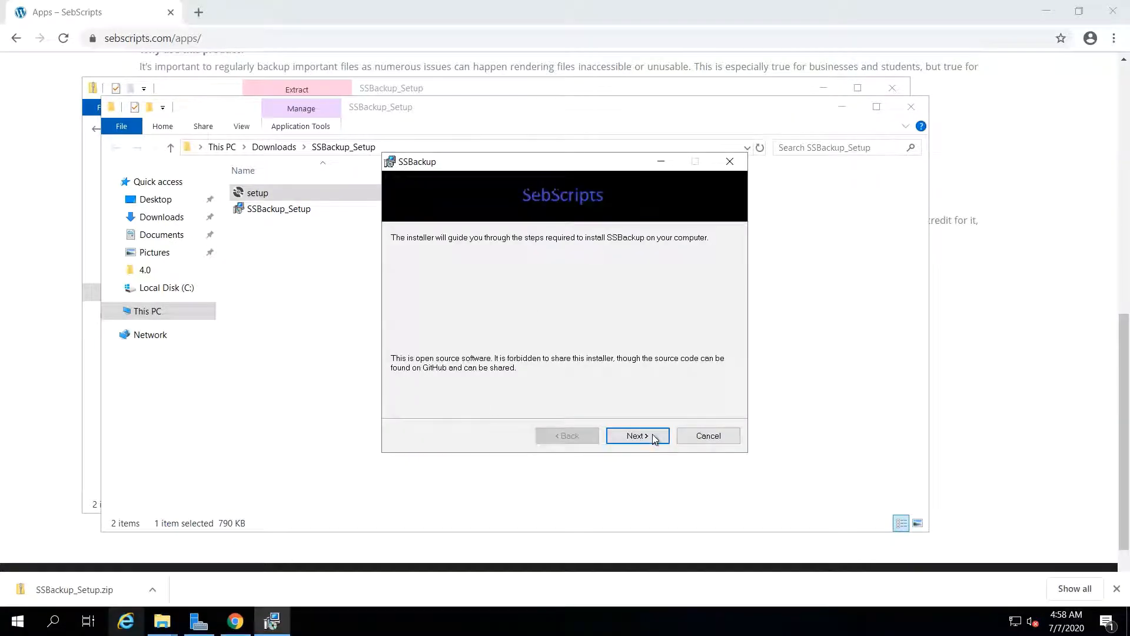
Proceed to the SSBackup license agreement, read through to its end, and agree to it
left_click(652, 434)
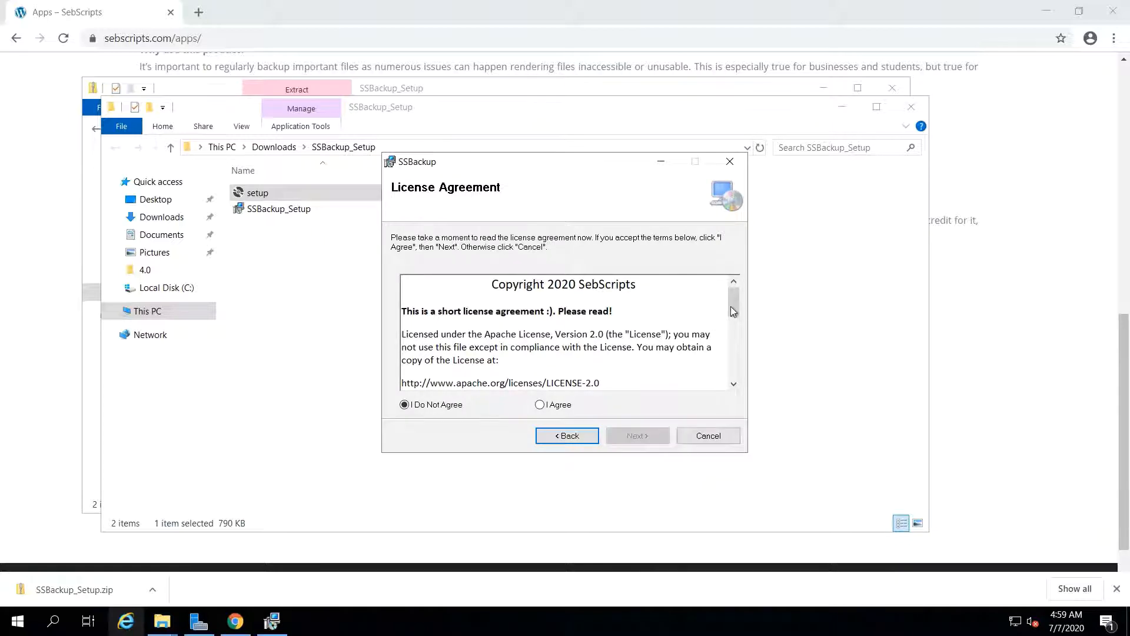
left_click(734, 334)
scroll(736, 343, "down", 3)
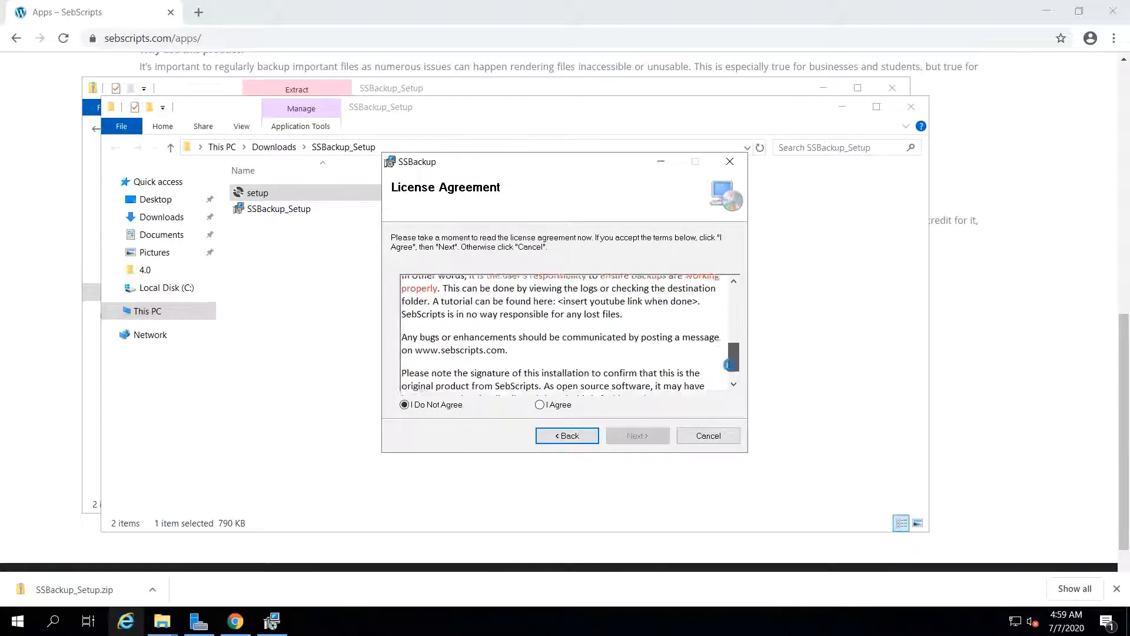
left_click(549, 407)
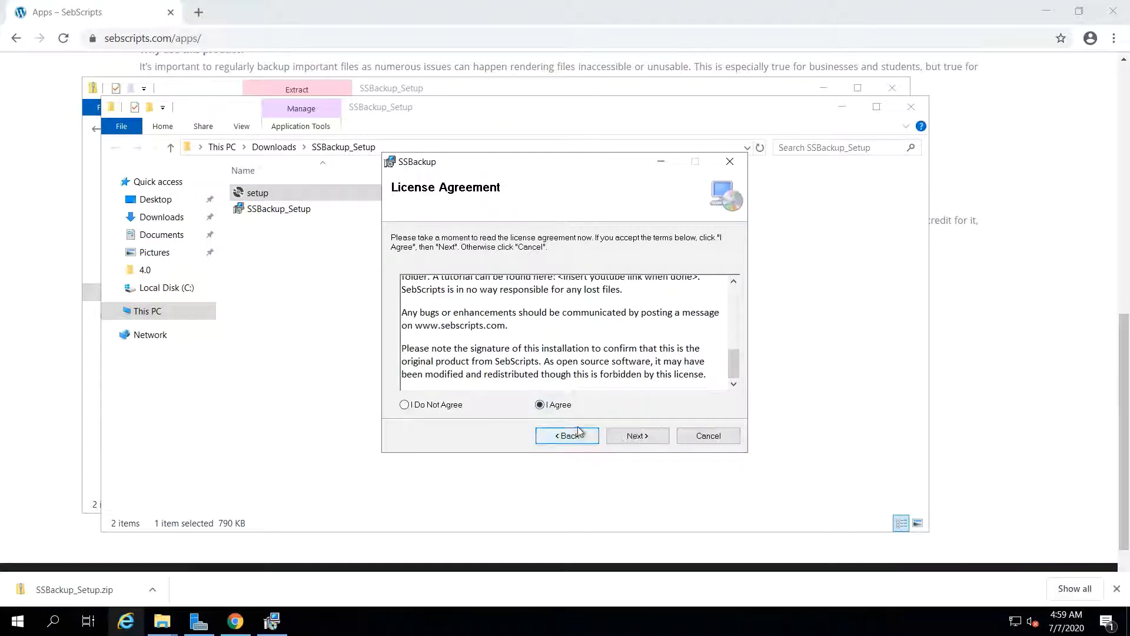
Install SSBackup for everyone in C:\Program Files\SebScripts\SSBackup\ and close the installer
left_click(626, 436)
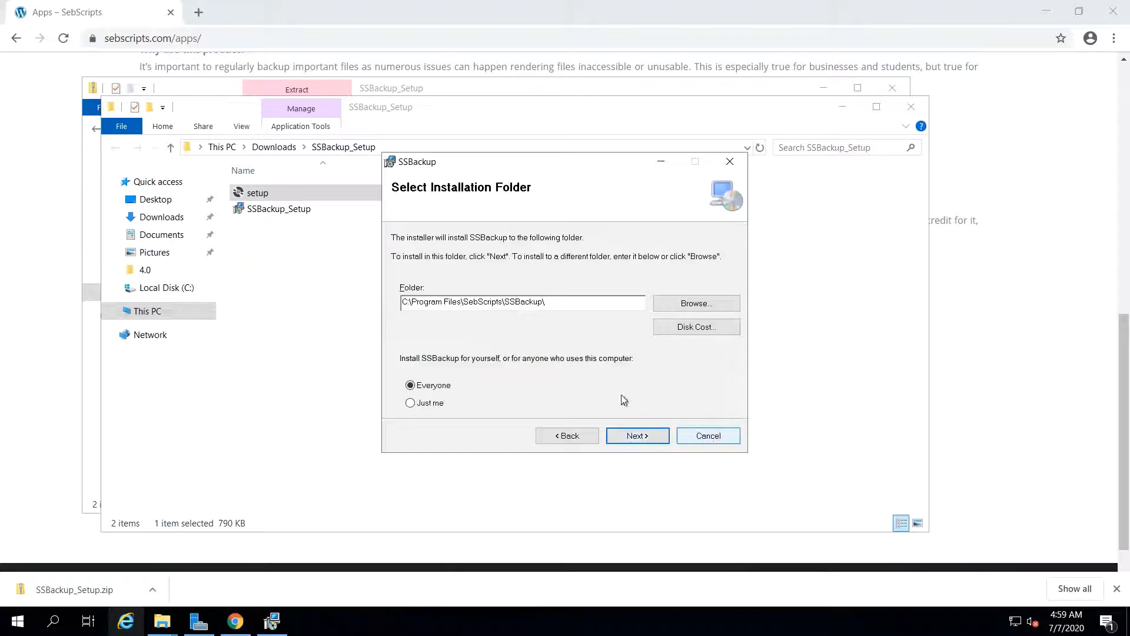
left_click(640, 437)
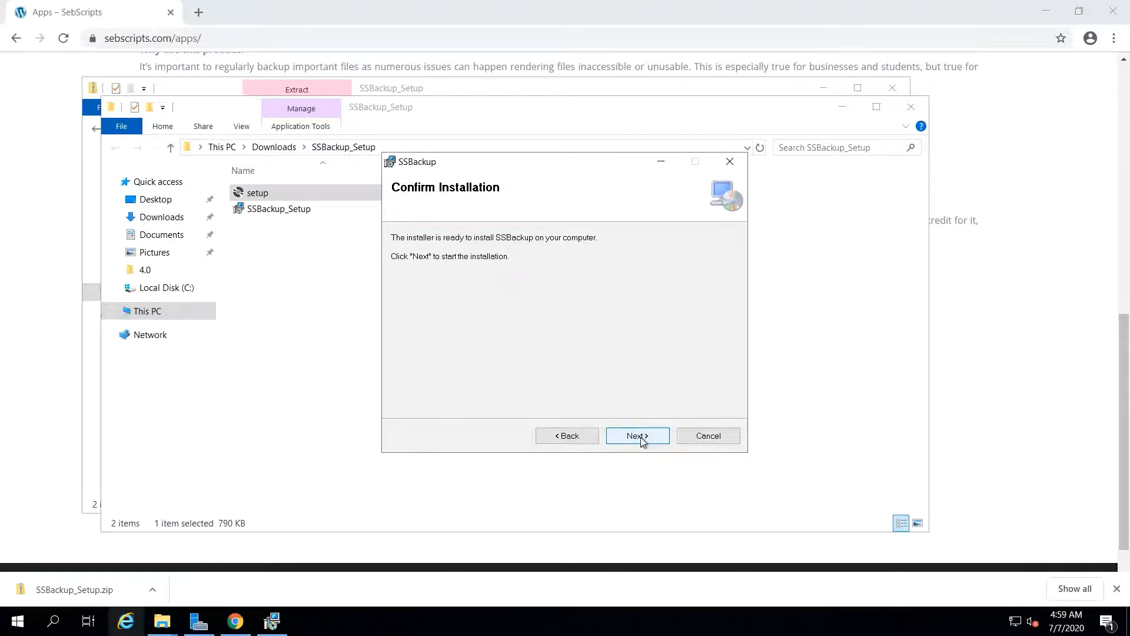
left_click(640, 437)
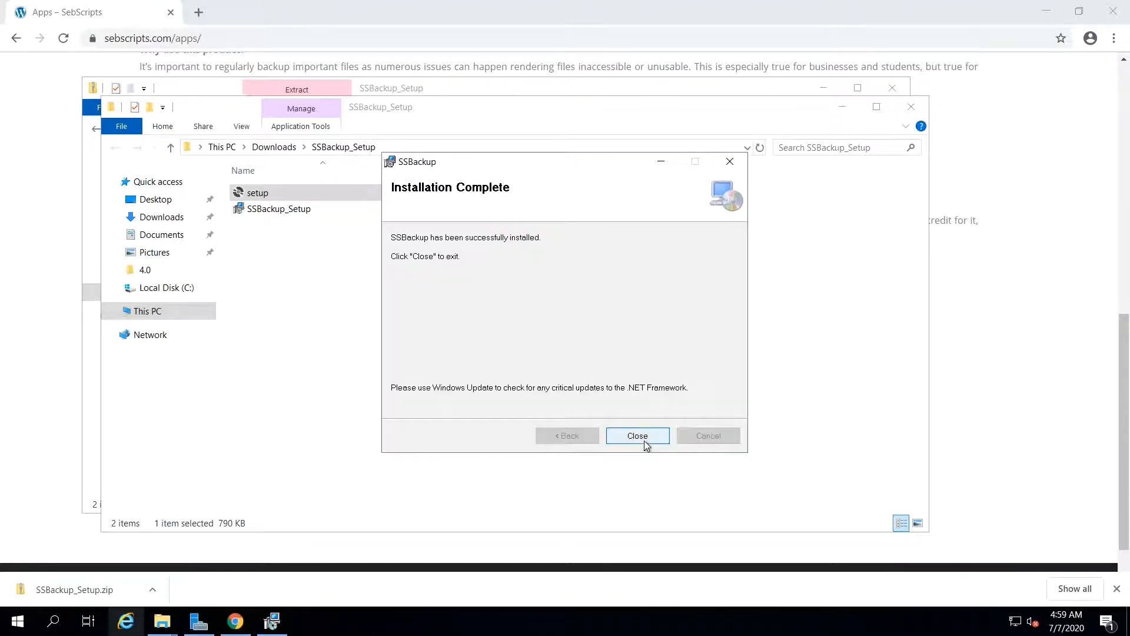
left_click(644, 441)
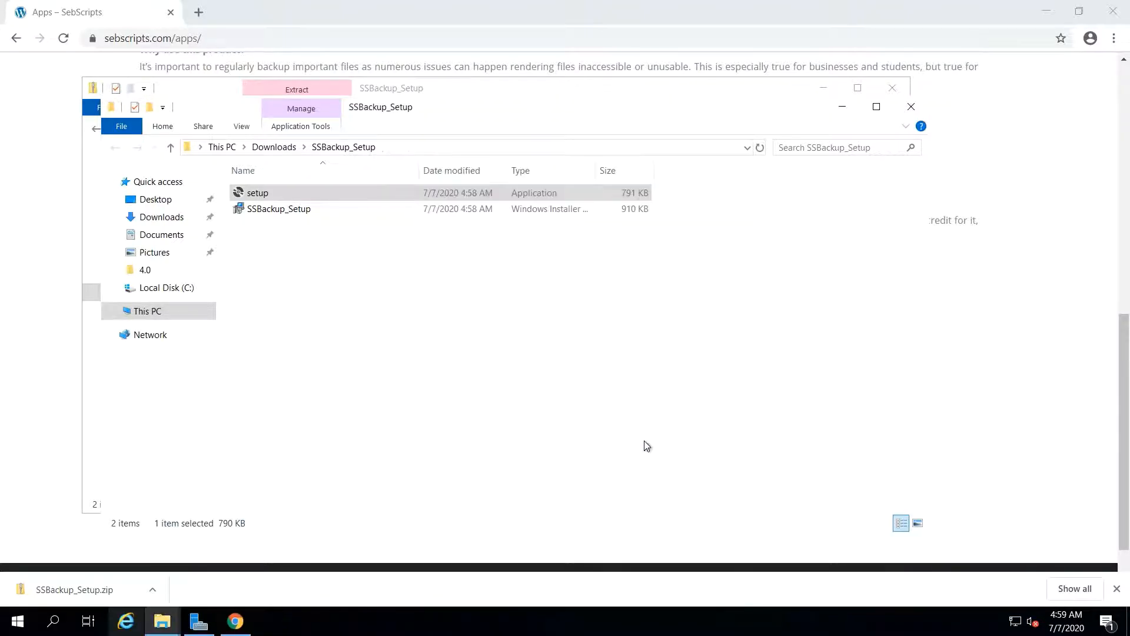
Open the SSBackup installation folder under C:\Program Files\SebScripts
left_click(157, 288)
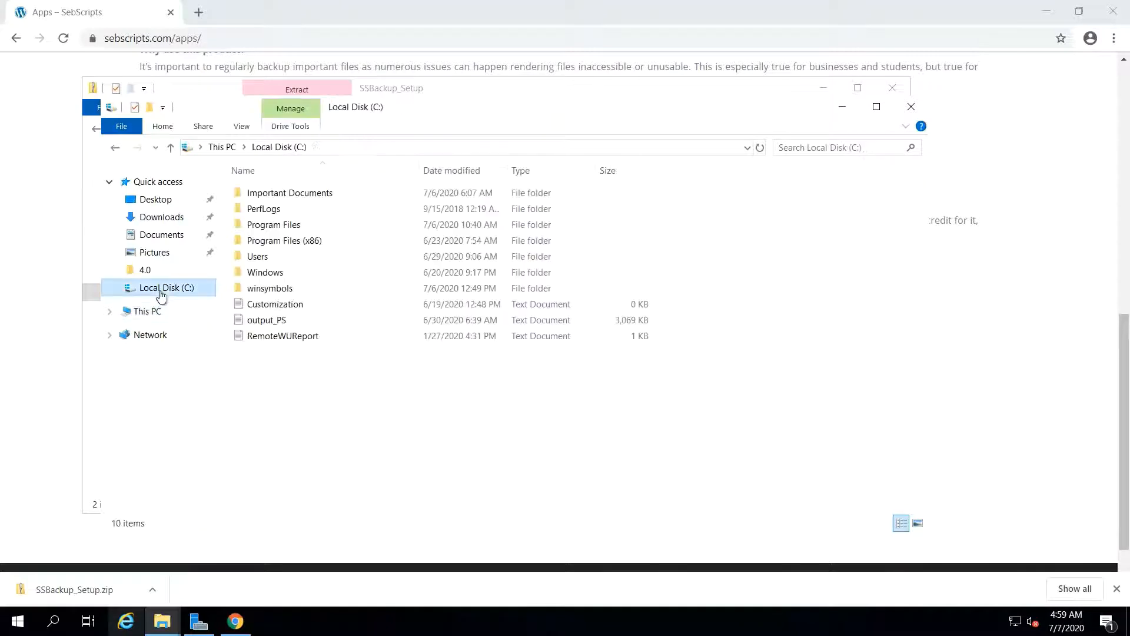
double_click(278, 228)
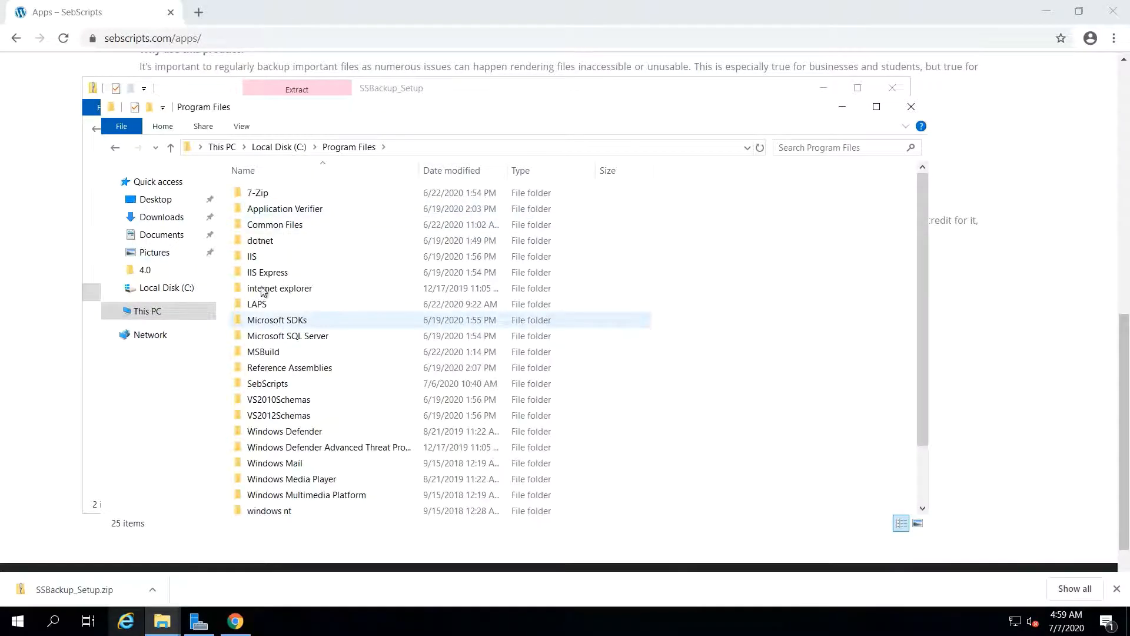
double_click(263, 384)
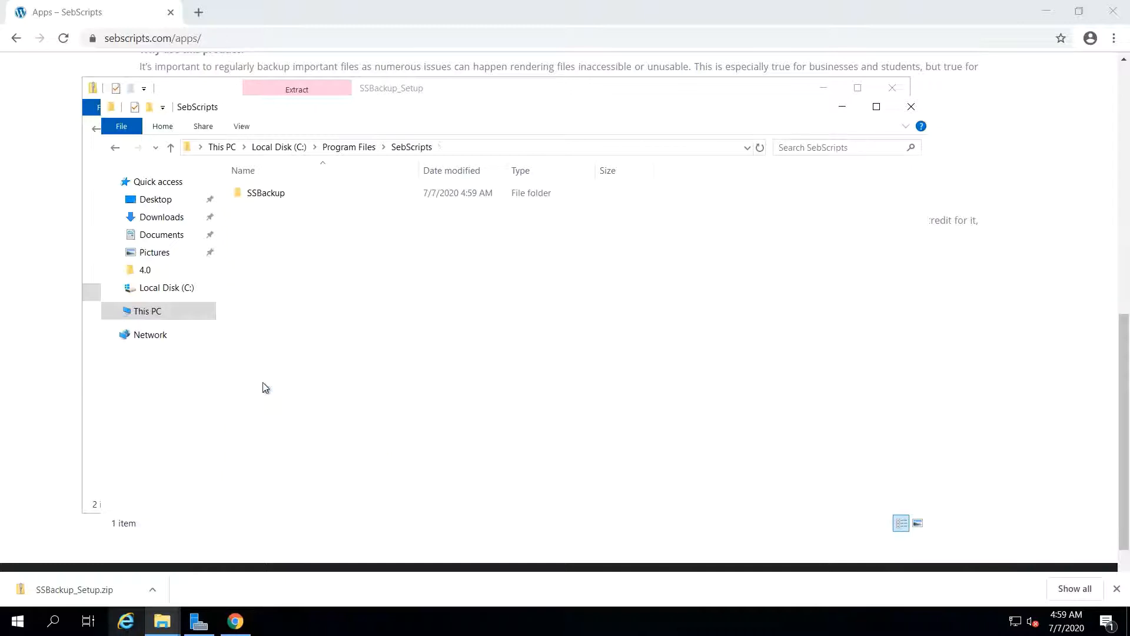
double_click(274, 192)
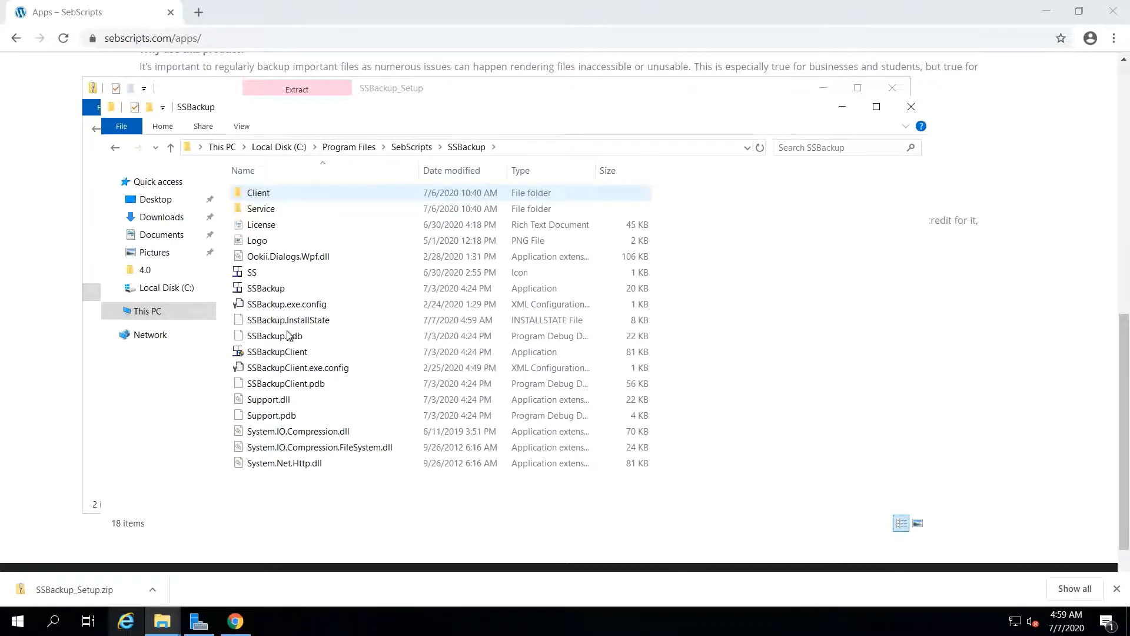
Check the digital signature of the SSBackupClient application in its file properties, then close them
left_click(271, 197)
left_click(268, 209, "ctrl")
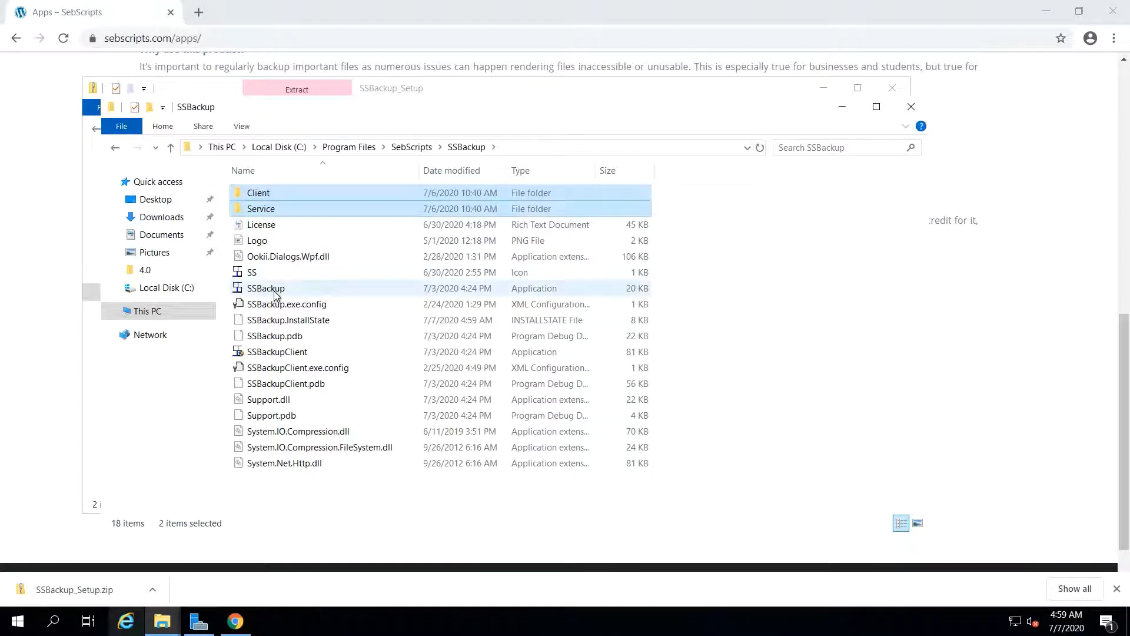
left_click(298, 351)
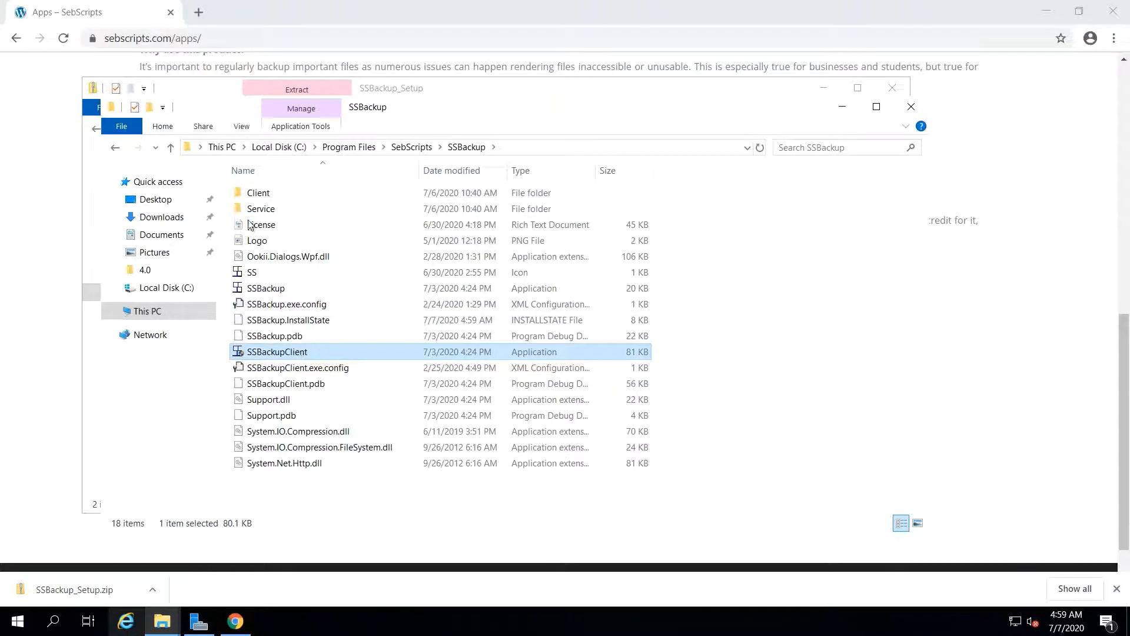
right_click(280, 352)
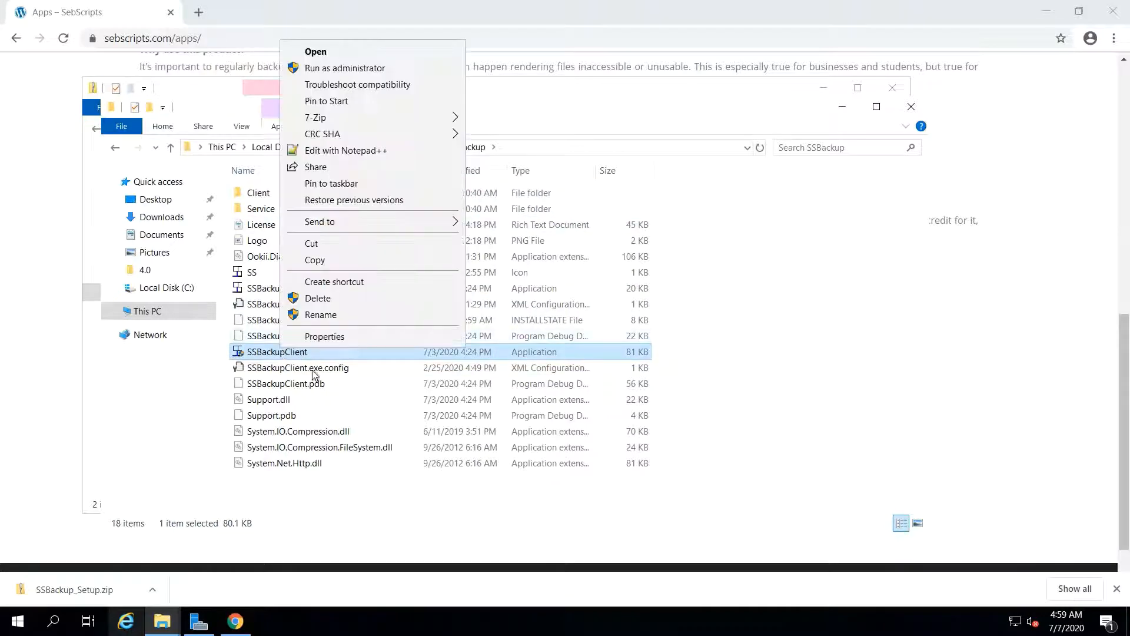
left_click(325, 336)
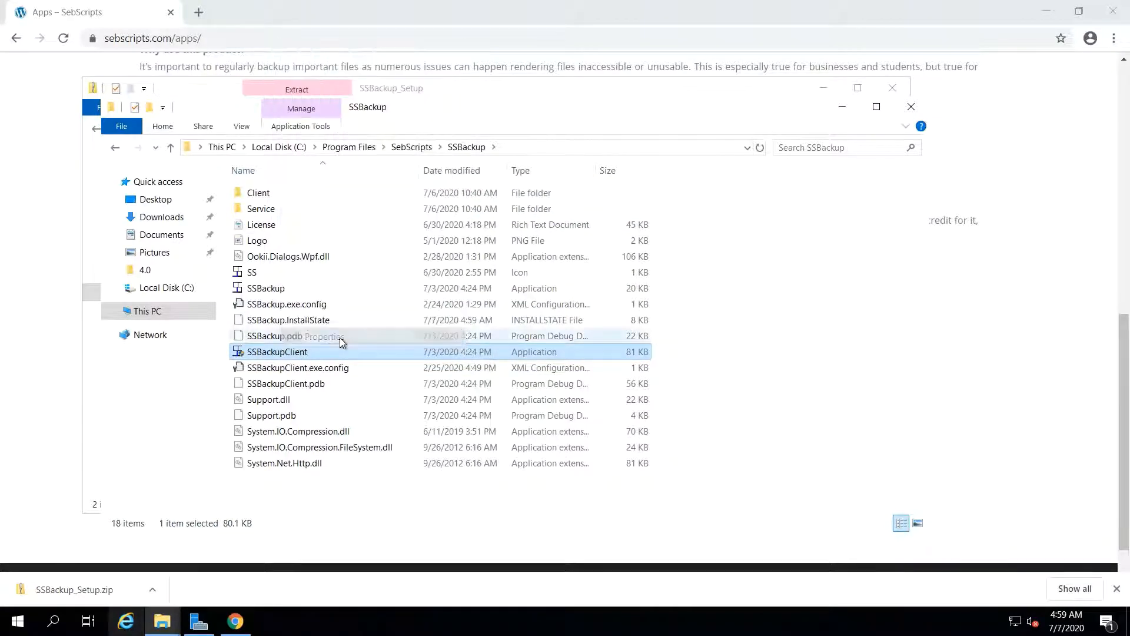
left_click(532, 268)
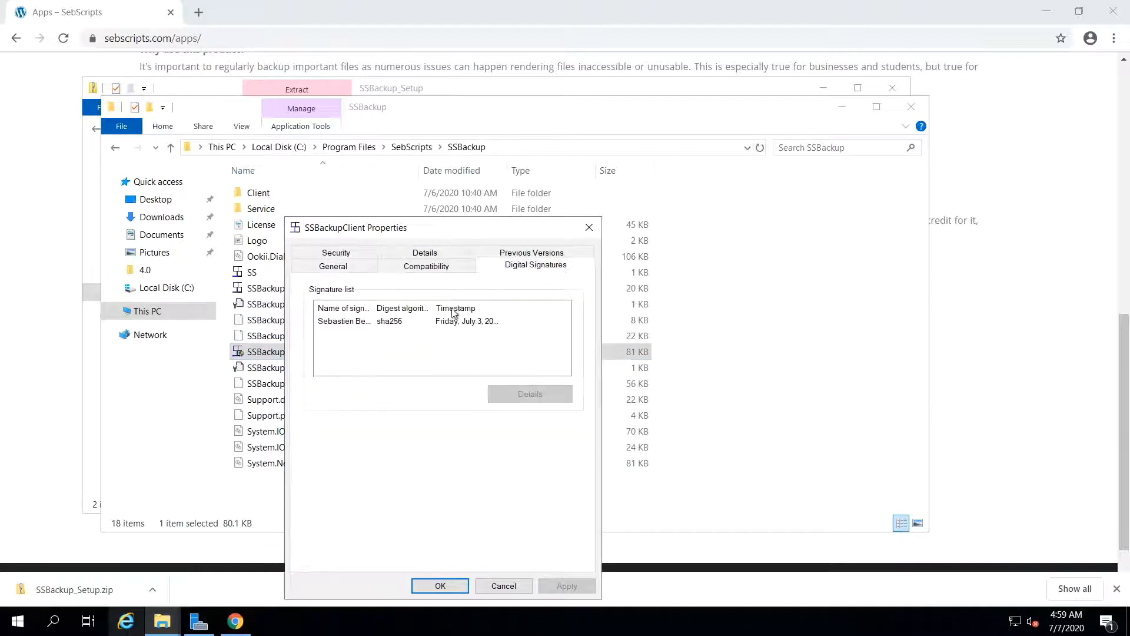
left_click_drag(432, 314, 448, 313)
left_click(589, 228)
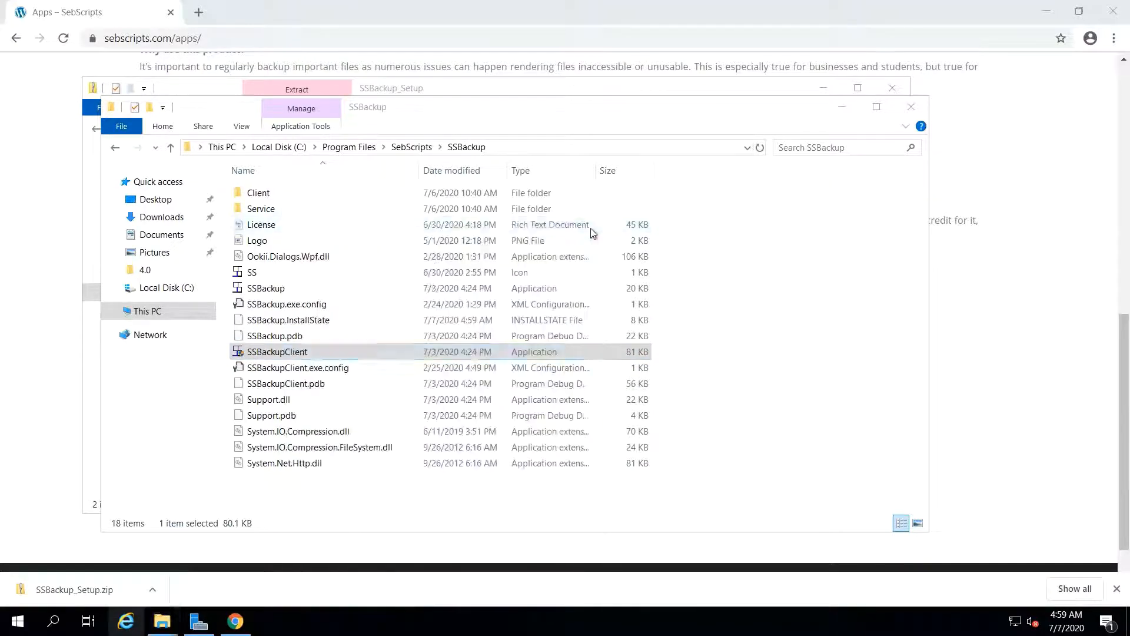
Run SSBackupClient as administrator and allow it through the User Account Control prompt
right_click(292, 353)
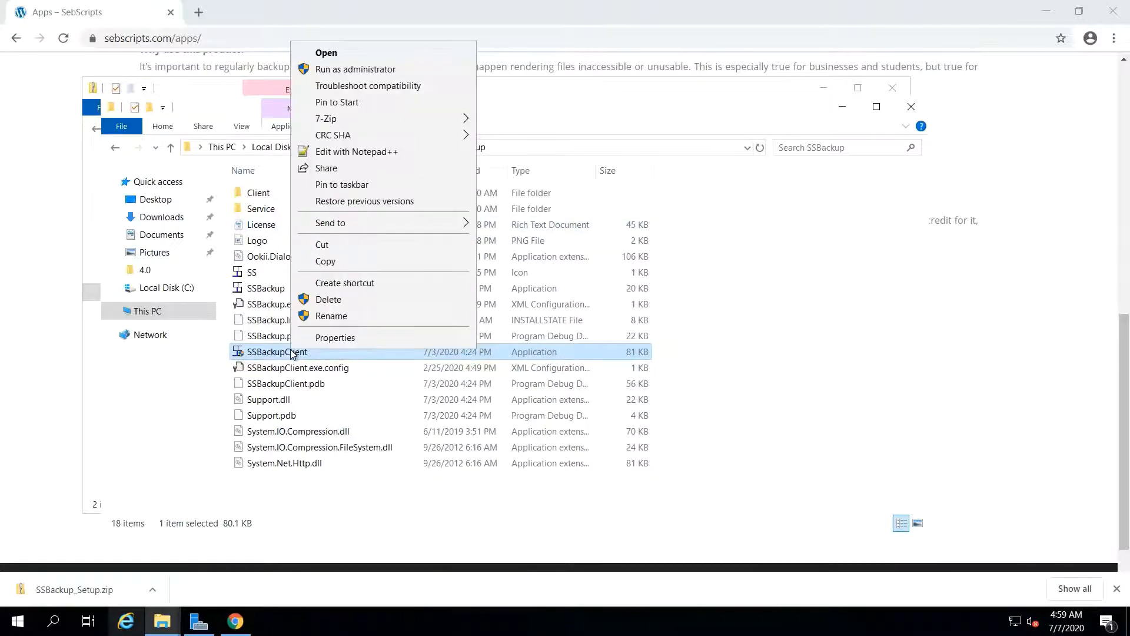
left_click(370, 71)
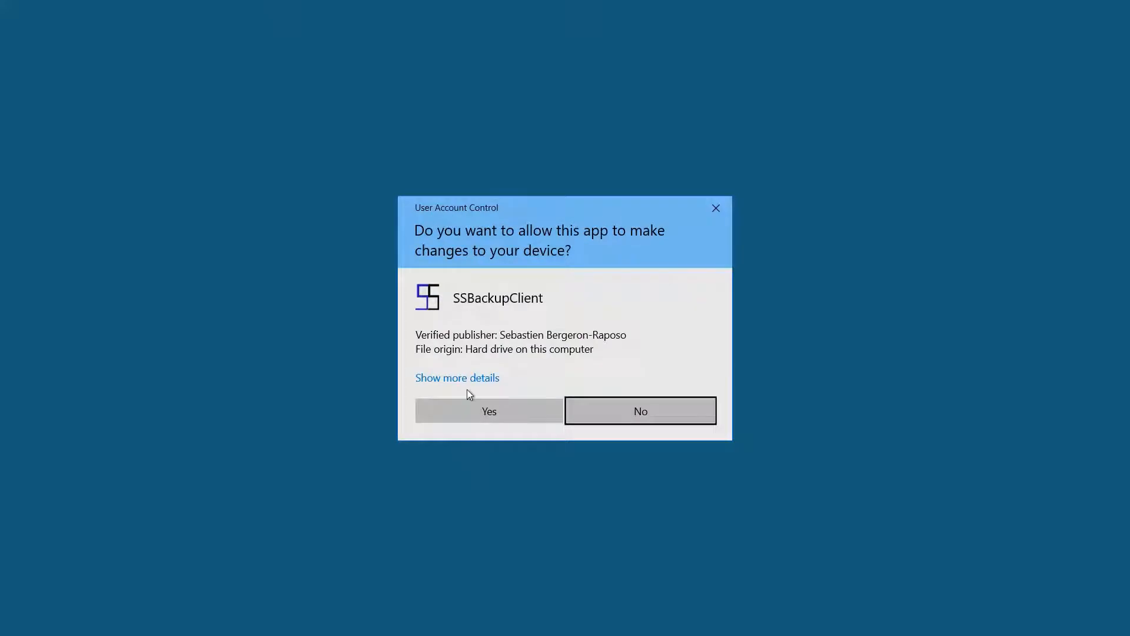
left_click(463, 412)
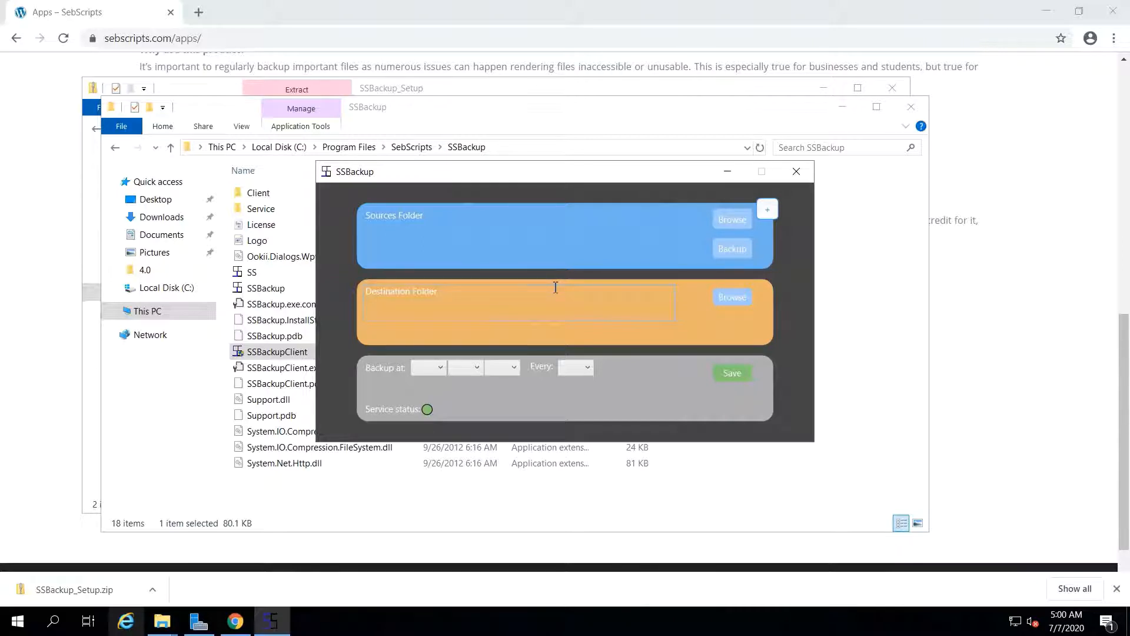
Add two extra source folder entries in SSBackup and remove both again
left_click(730, 219)
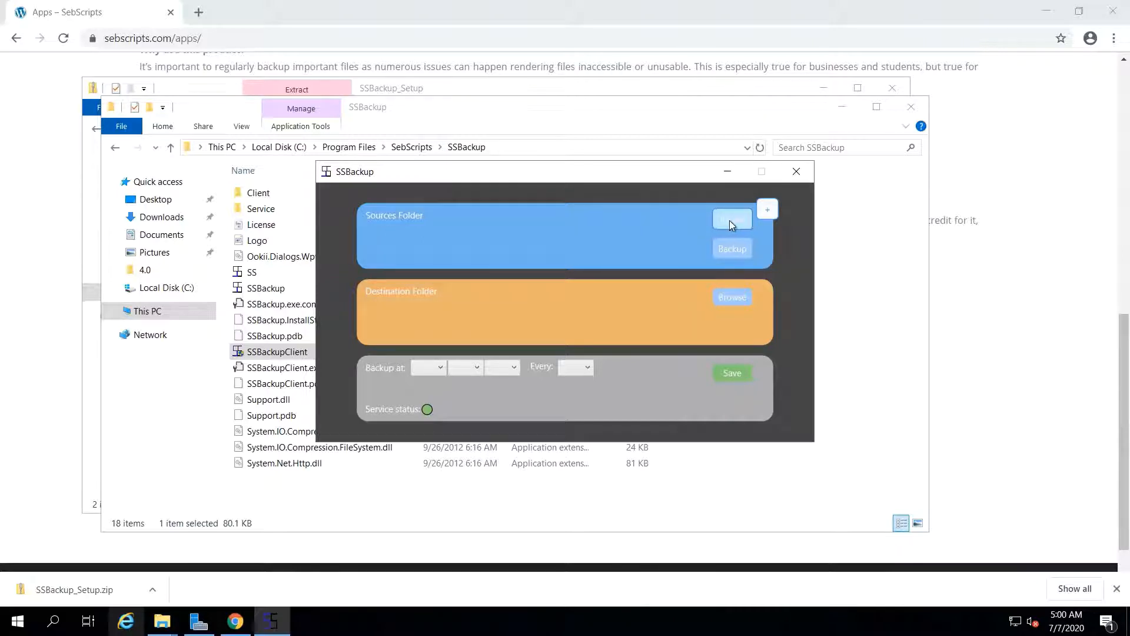
left_click(772, 213)
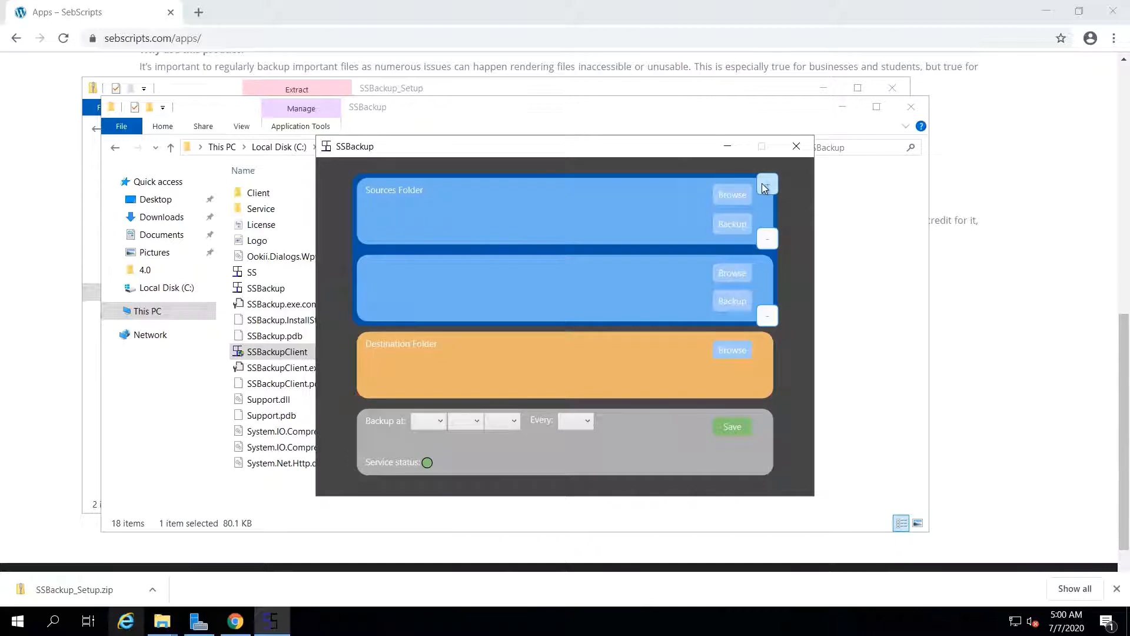
left_click(765, 187)
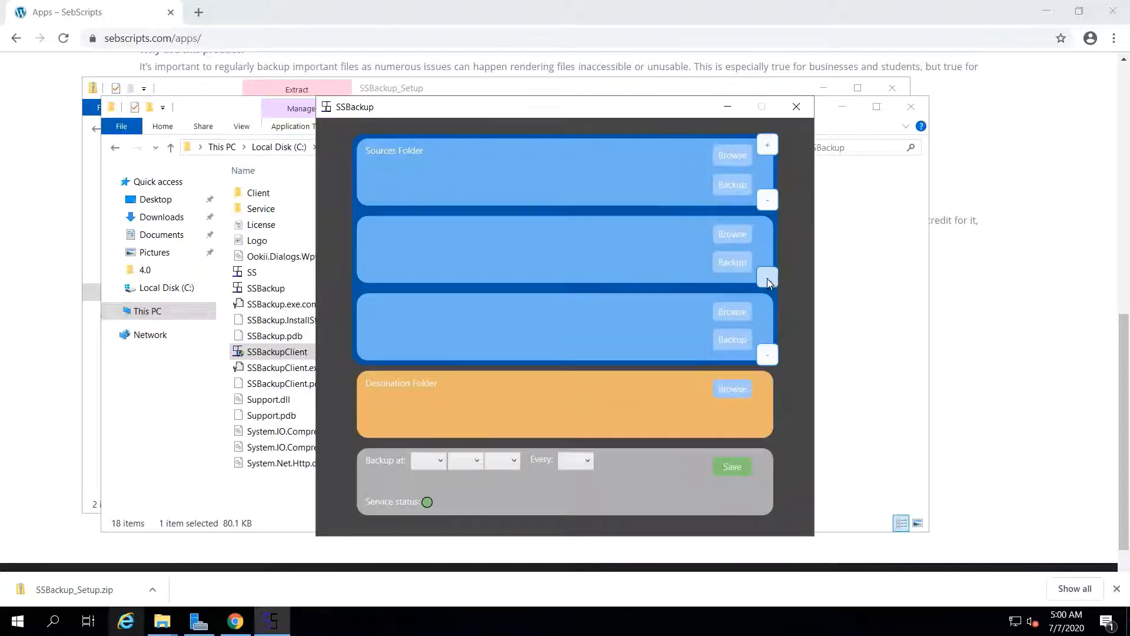
left_click(770, 352)
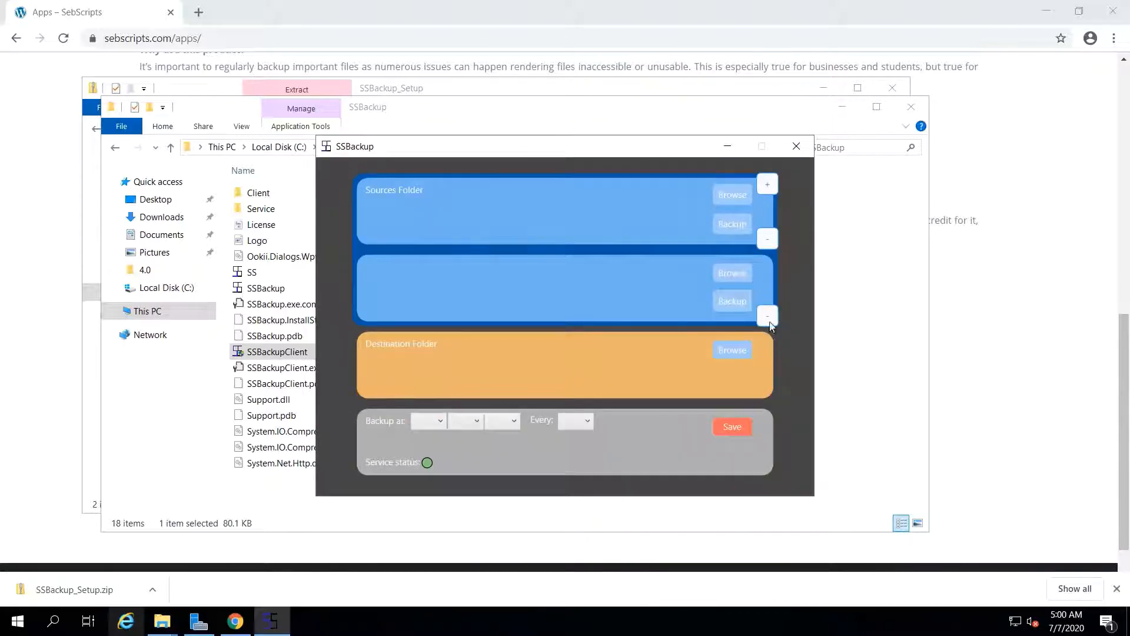
left_click(769, 324)
Set the SSBackup source folder to Important Documents on Local Disk (C:)
left_click(735, 235)
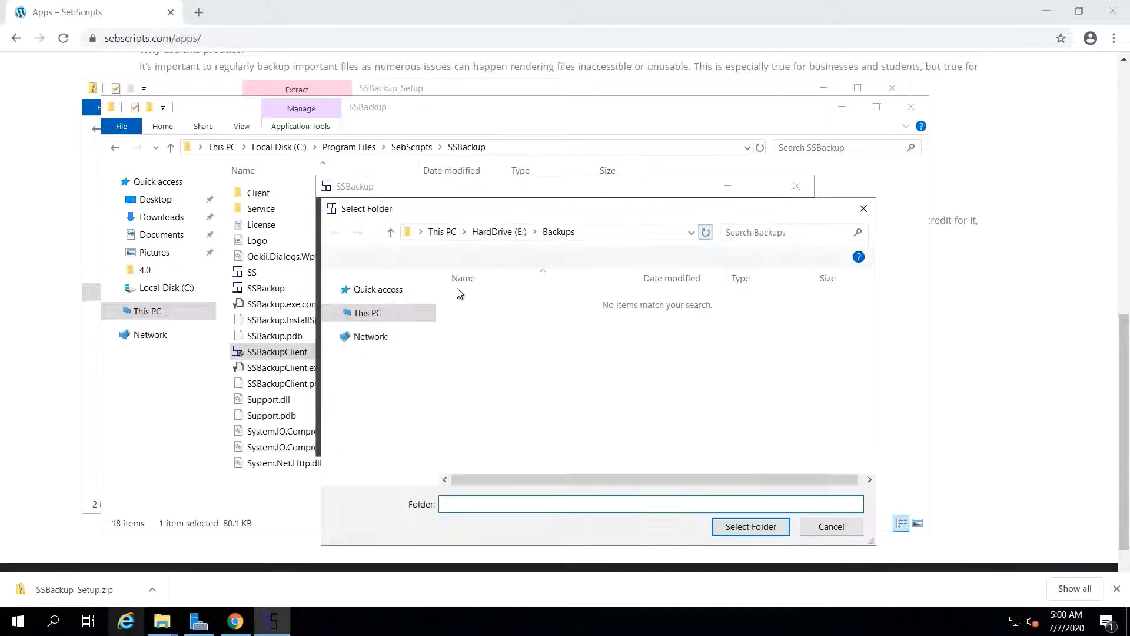
left_click(380, 400)
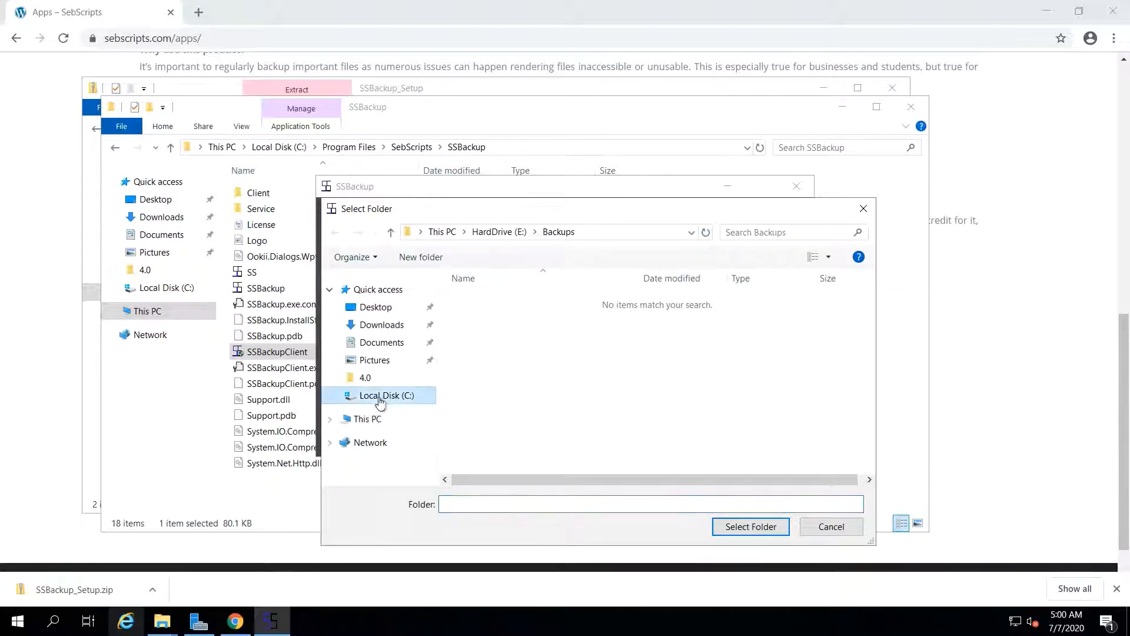
left_click(506, 303)
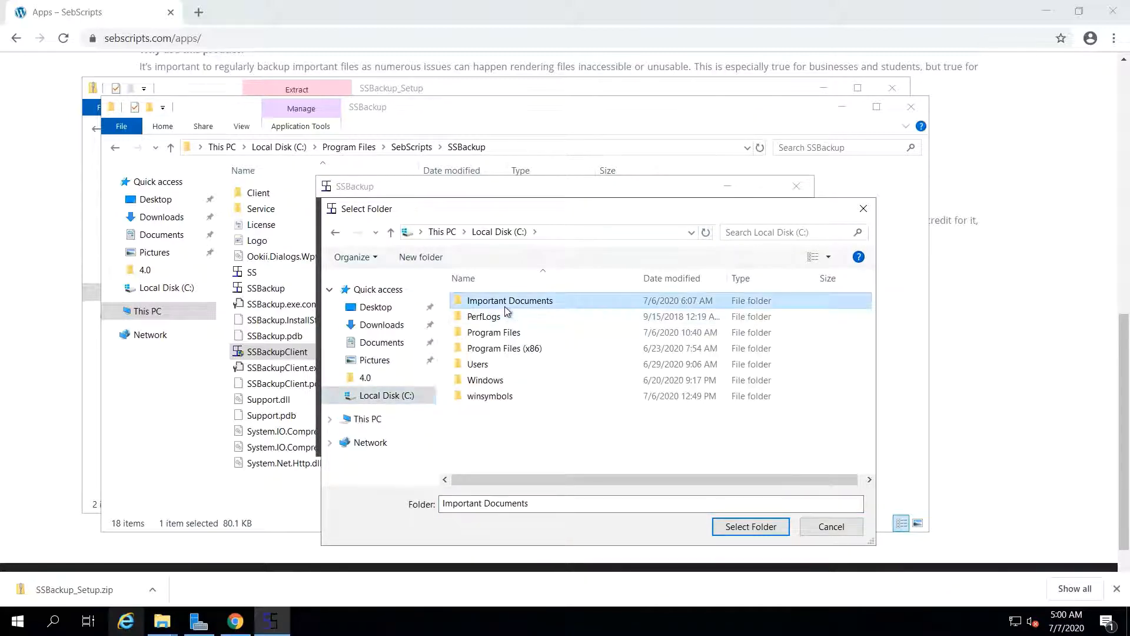
left_click(772, 530)
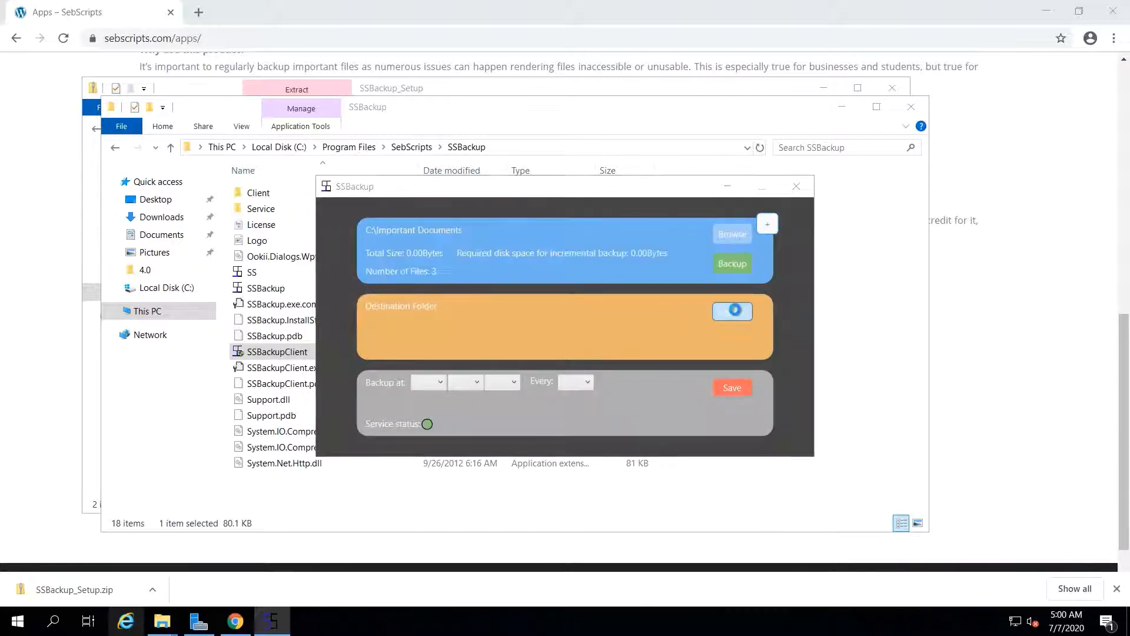
Set the destination folder to Backups on HardDrive (E:)
left_click(733, 310)
left_click(331, 418)
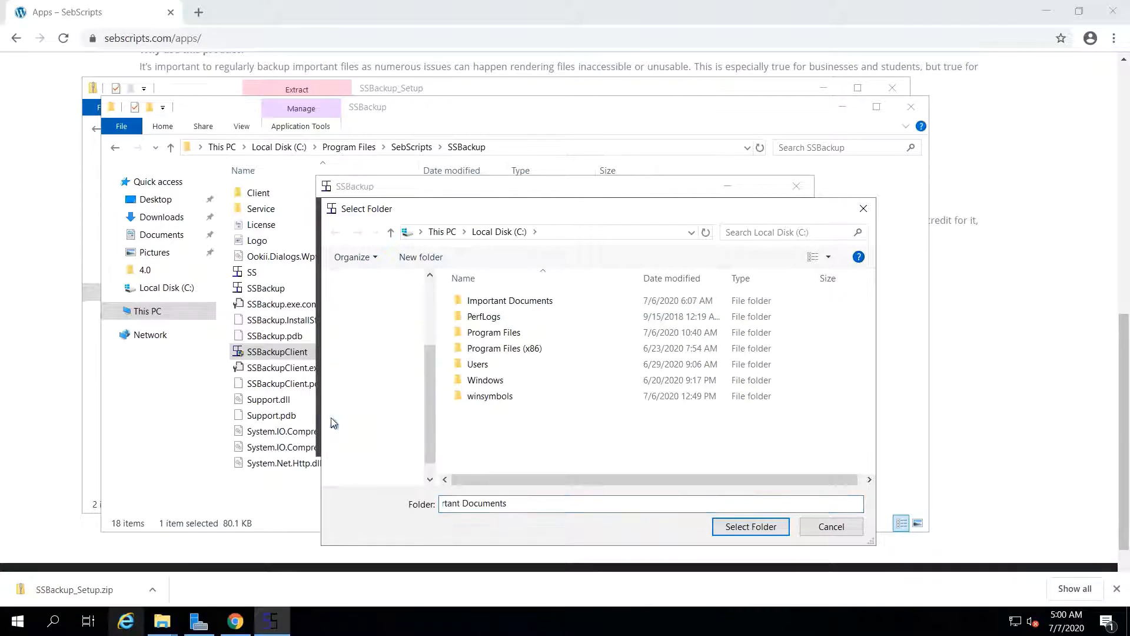
left_click(372, 464)
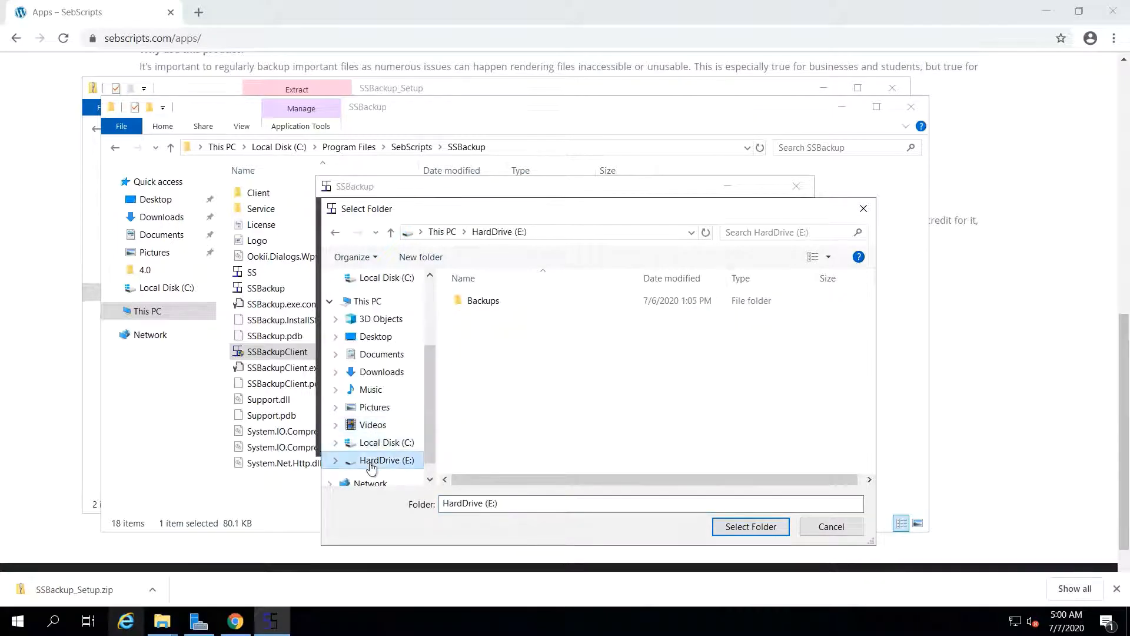
left_click(740, 531)
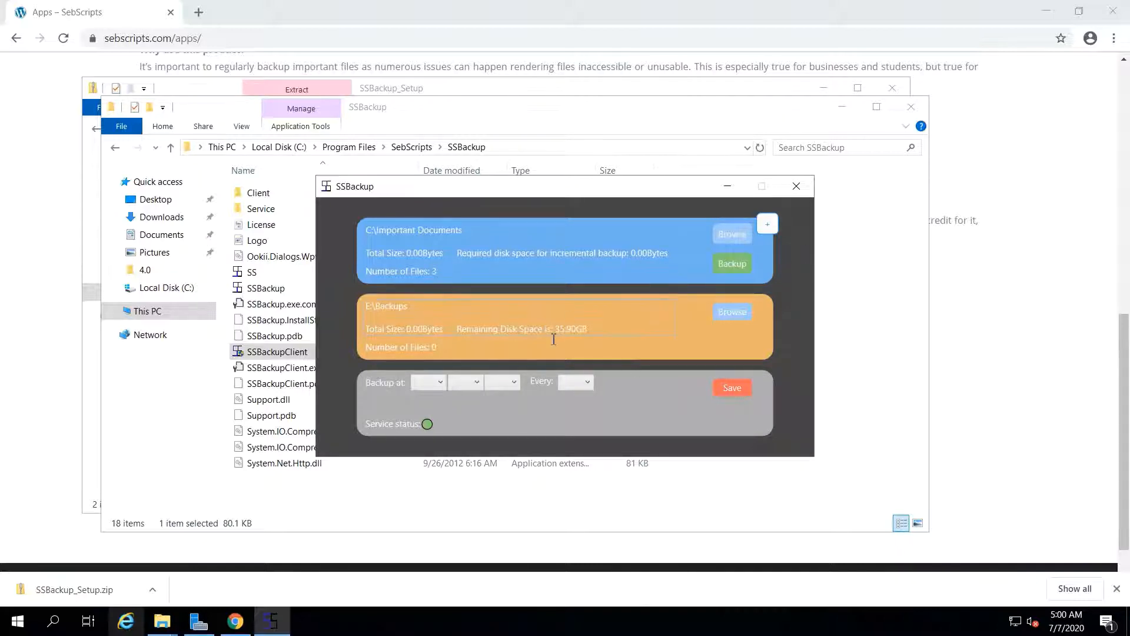
Switch to File Explorer and look through C:\Important Documents down to Important Sub Folder 2
left_click(161, 294)
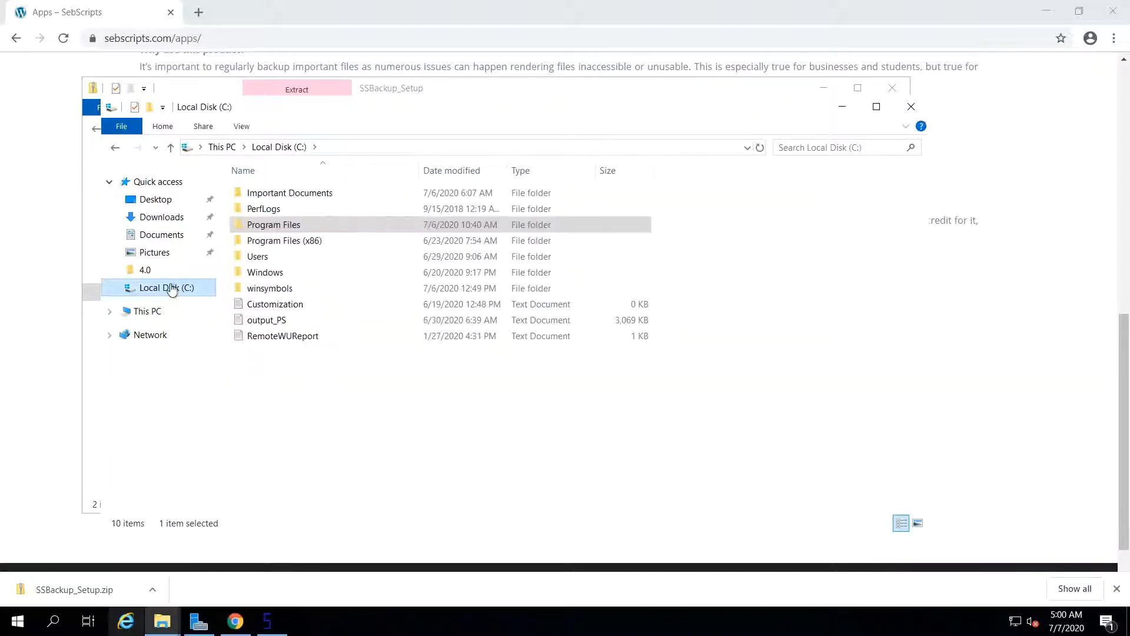
double_click(277, 194)
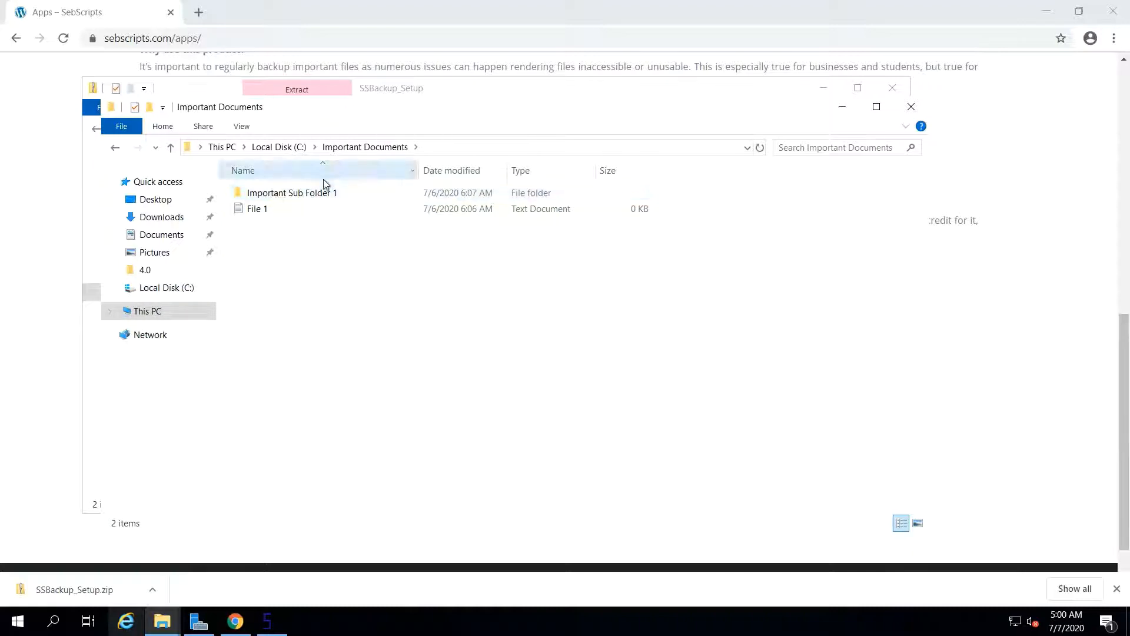
double_click(277, 196)
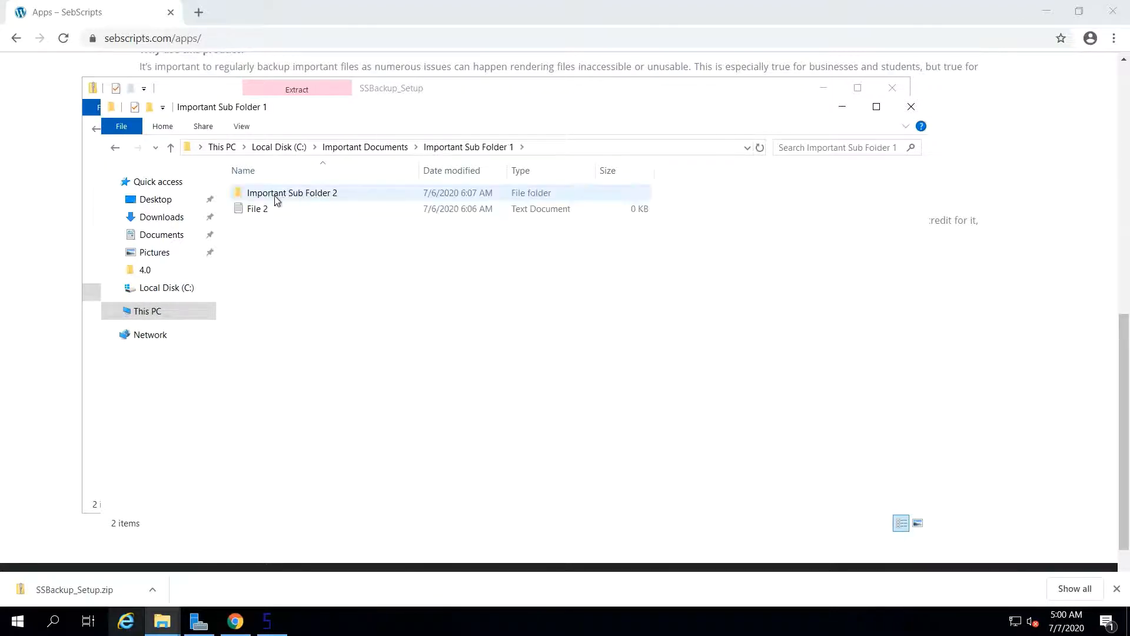
double_click(278, 196)
Open the Backups folder on HardDrive (E:) to check its contents
left_click(109, 313)
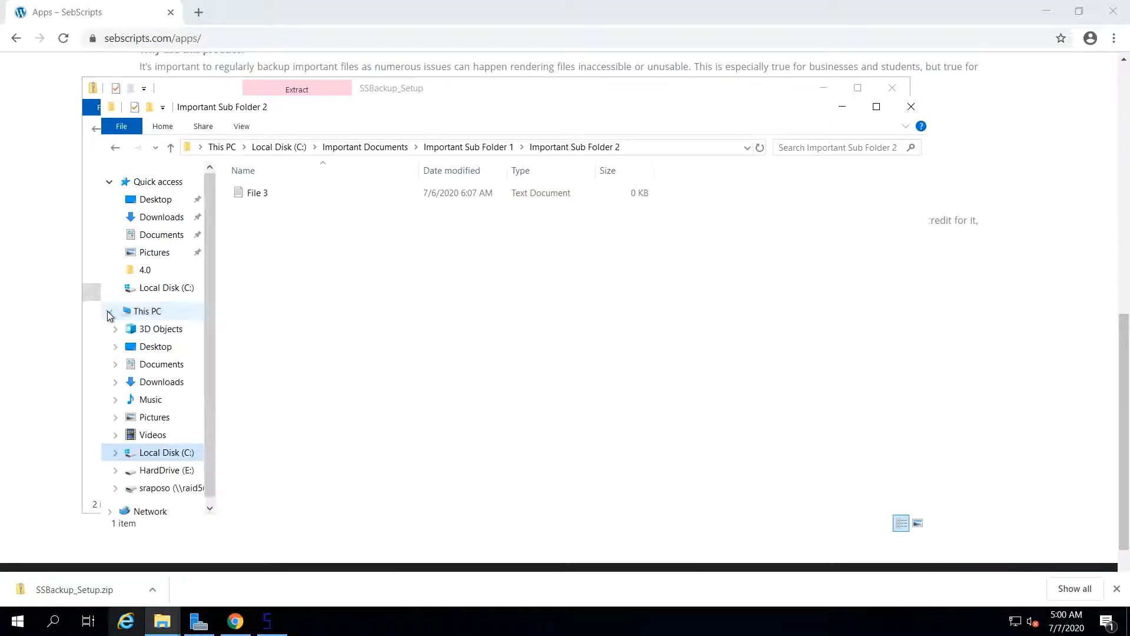
left_click(150, 470)
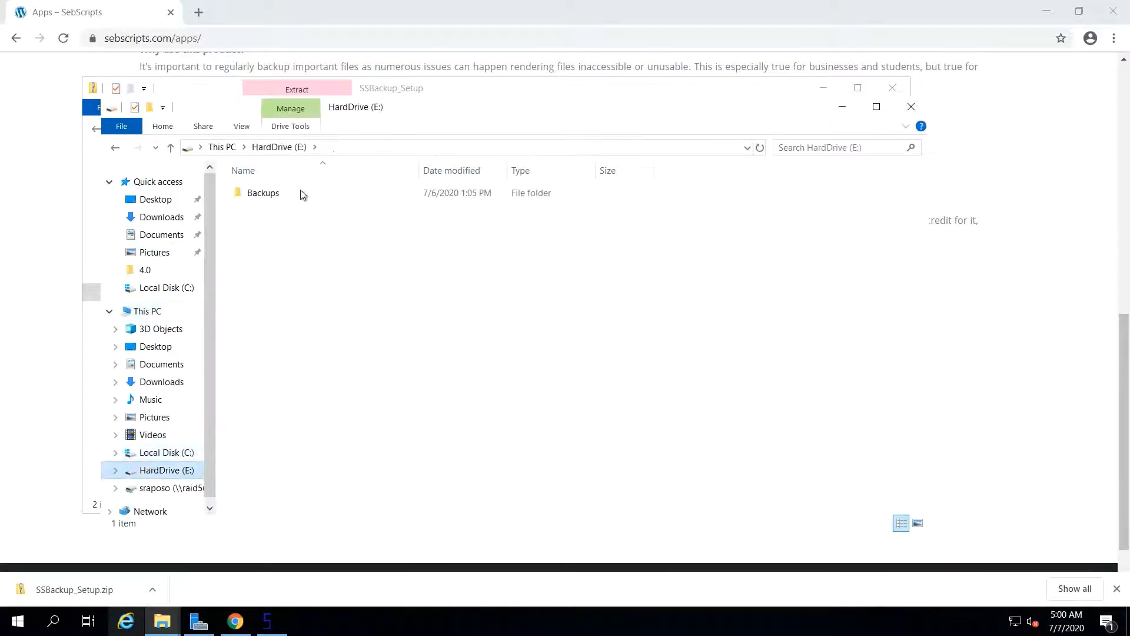
double_click(275, 192)
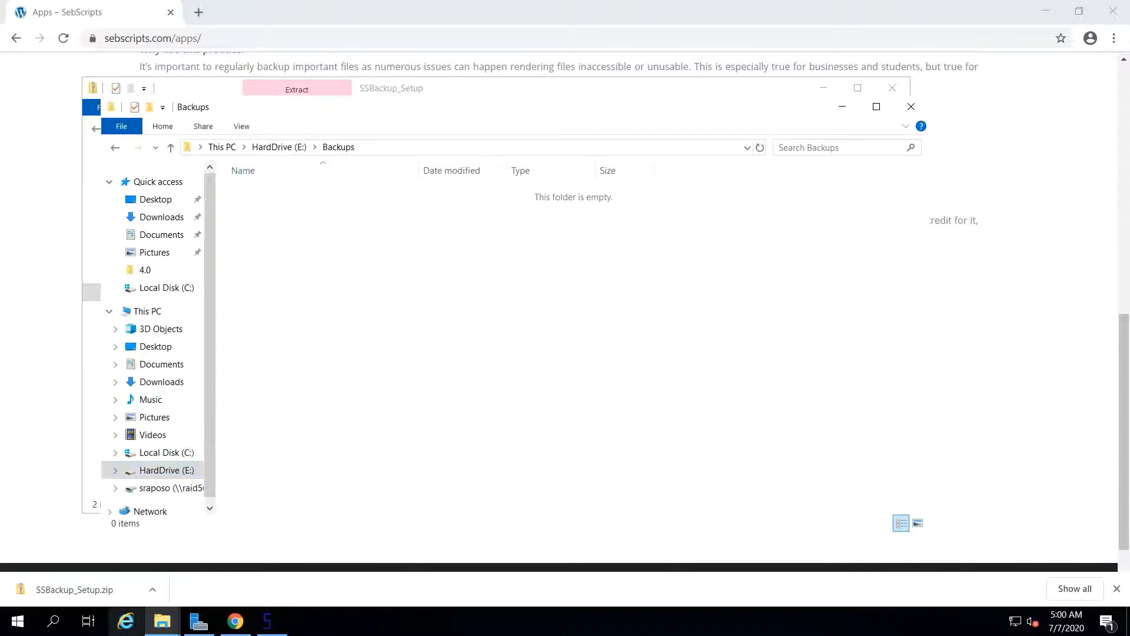
Run the SSBackup backup of C:\Important Documents and open the copied Important Documents folder in E:\Backups
left_click(269, 621)
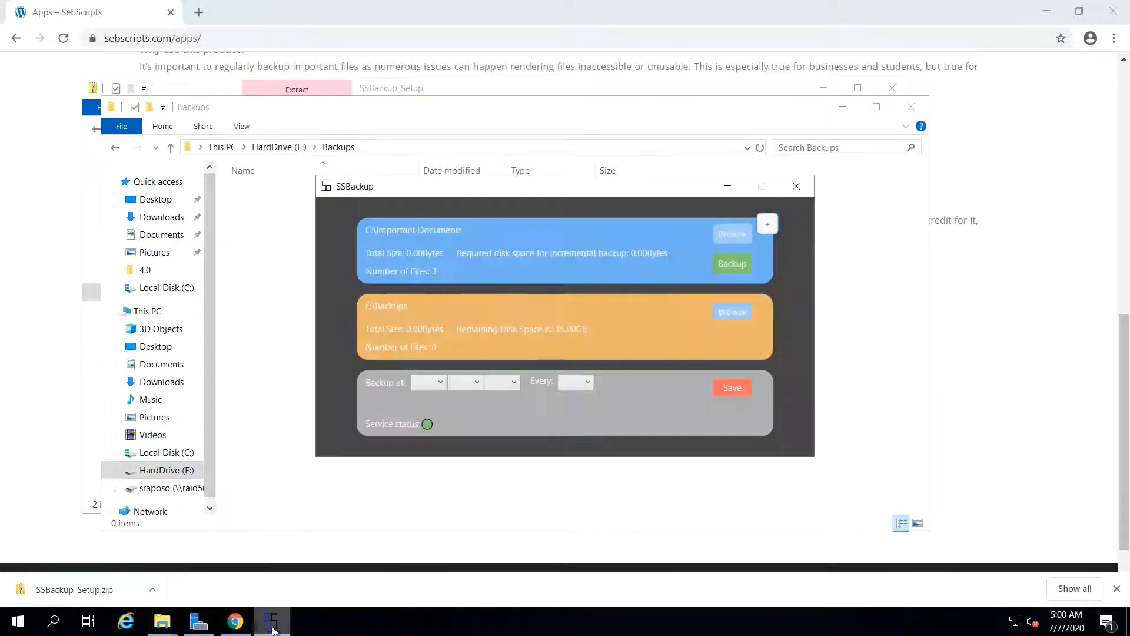
left_click(732, 265)
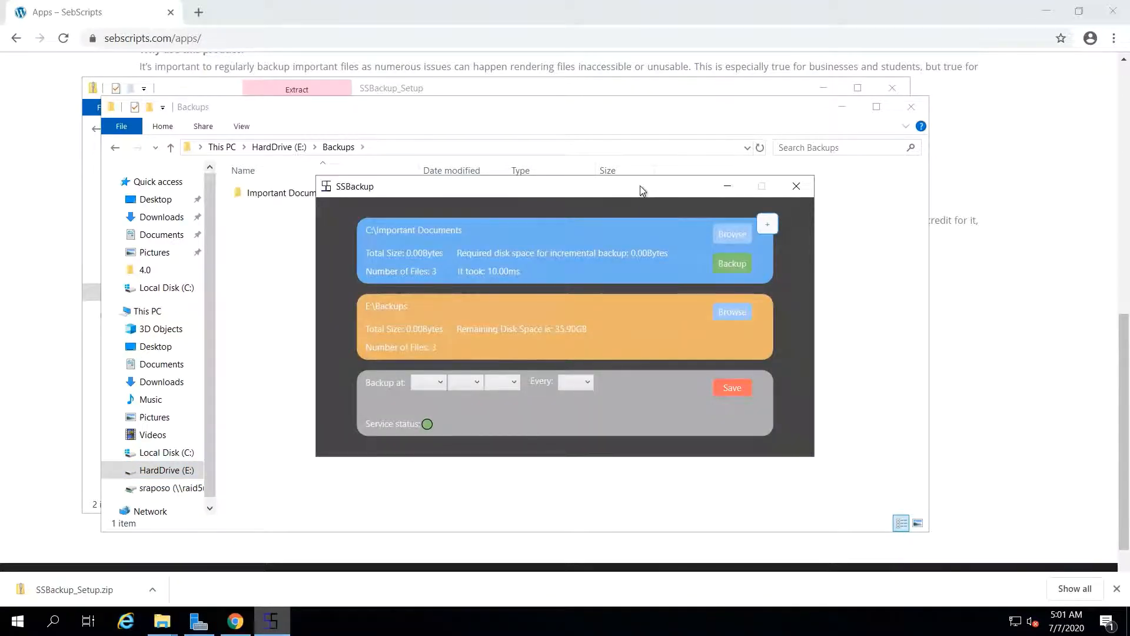
left_click_drag(545, 183, 640, 239)
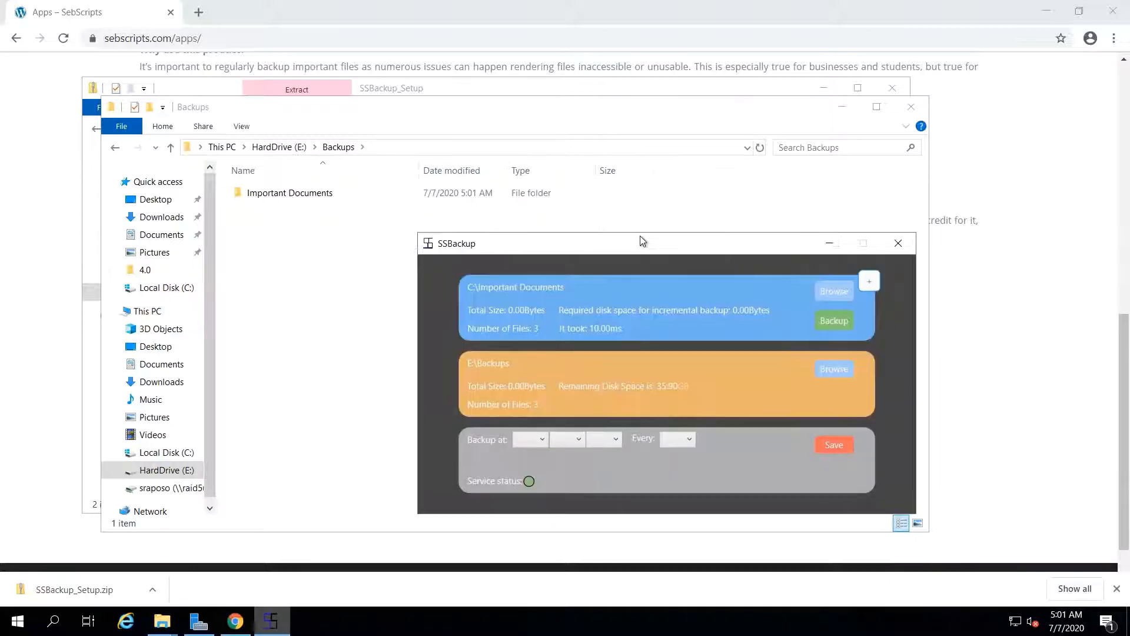
left_click(287, 192)
double_click(287, 192)
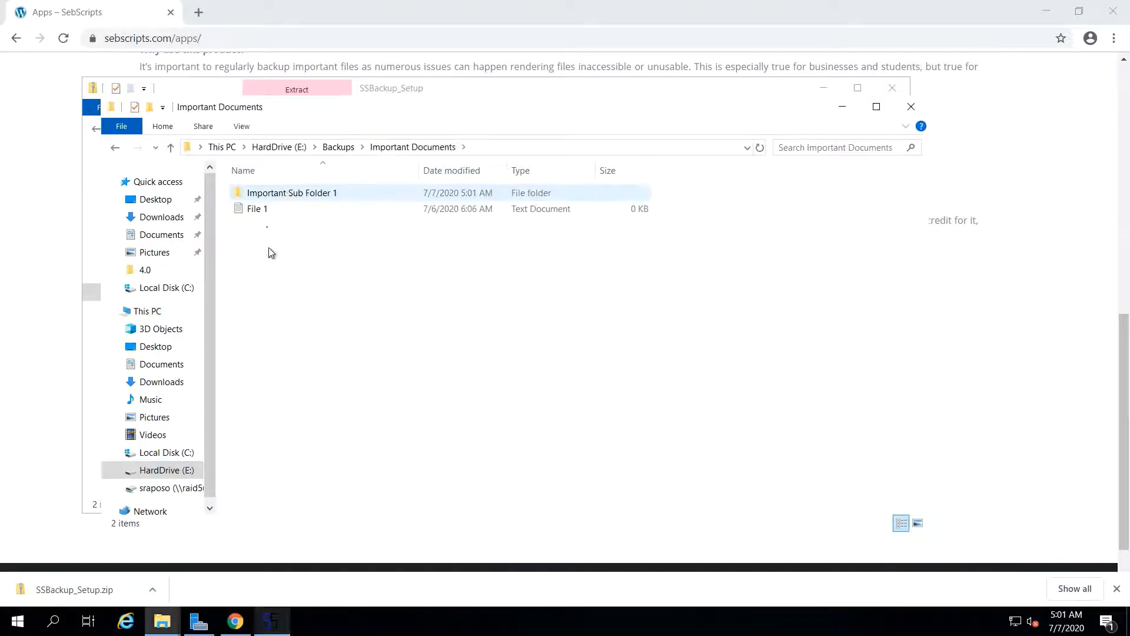
Switch to SSBackup and save a backup schedule starting at 05:15 AM and repeating every 01h
left_click(280, 629)
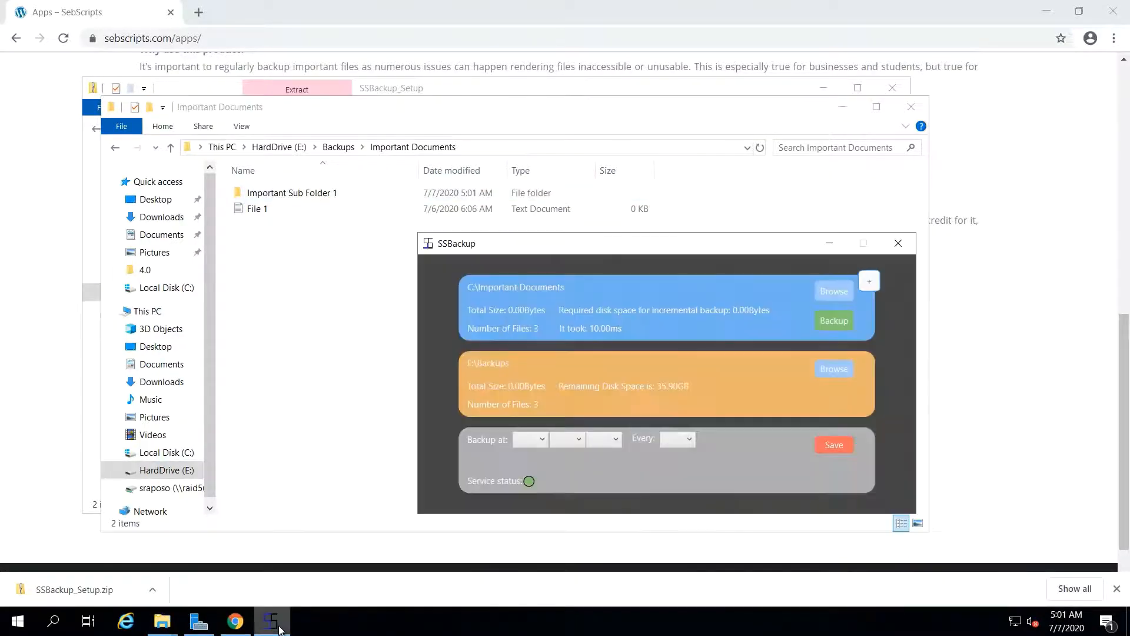
left_click(529, 446)
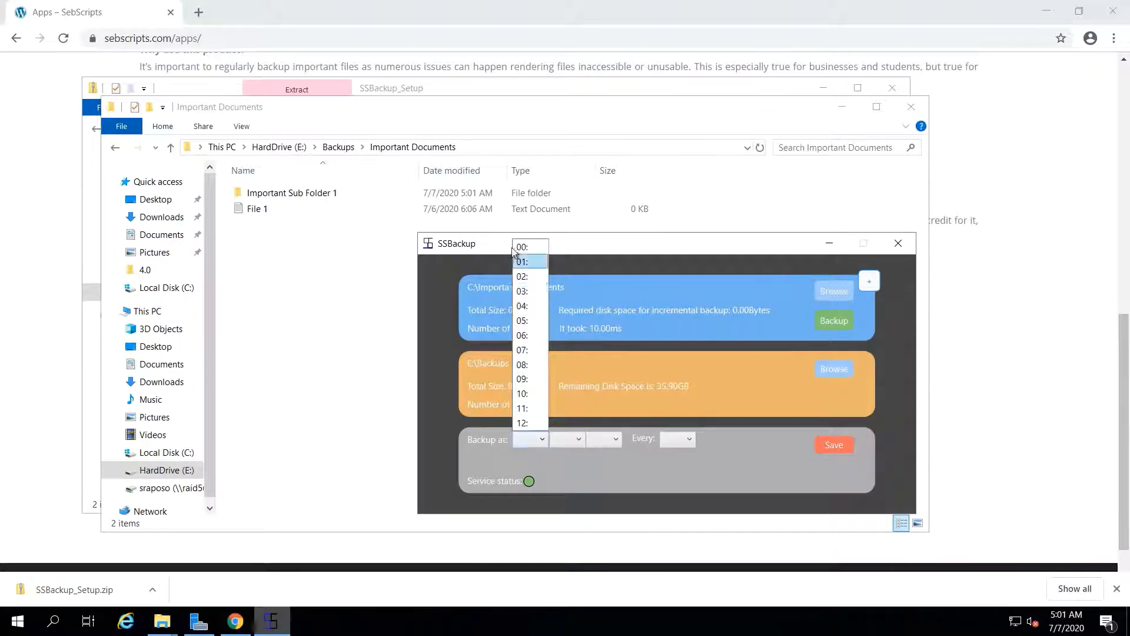
left_click(565, 439)
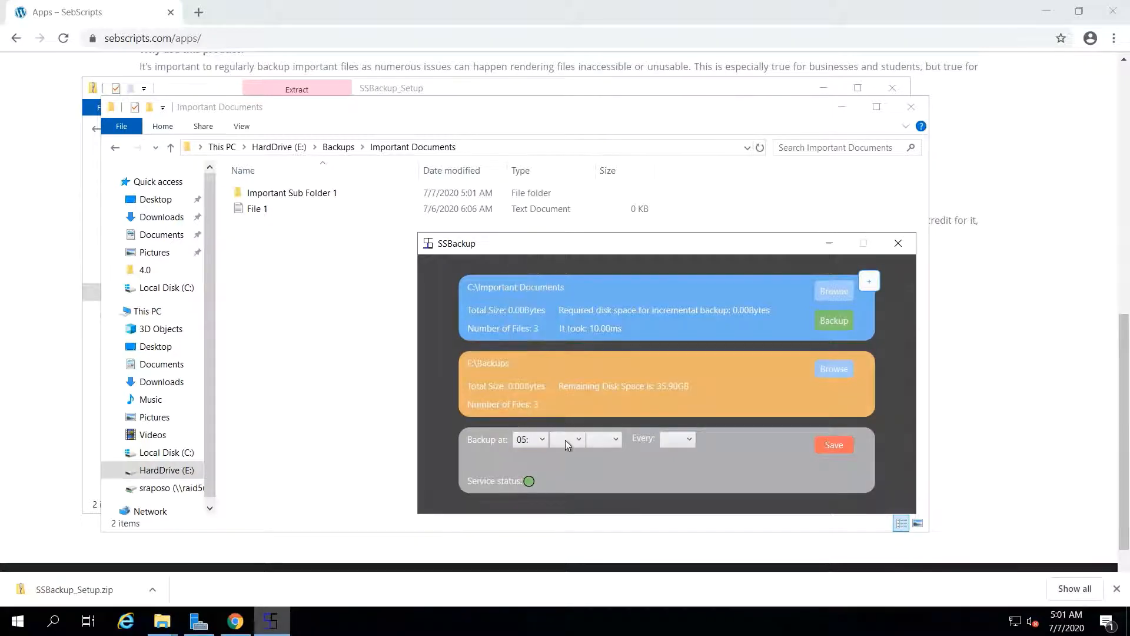
left_click(565, 439)
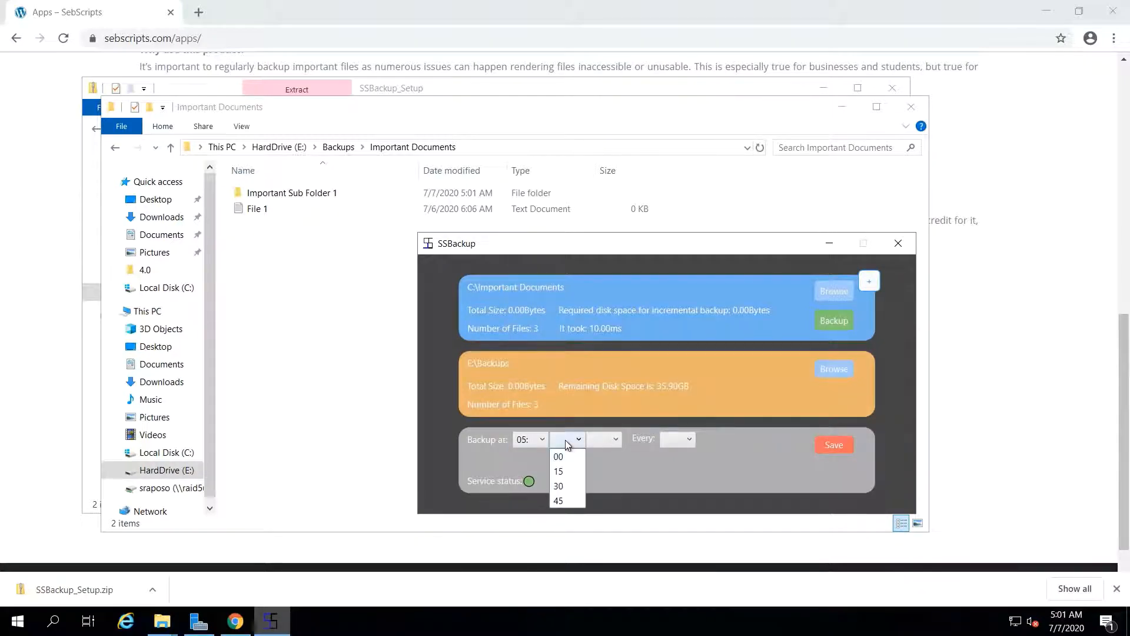
left_click(563, 472)
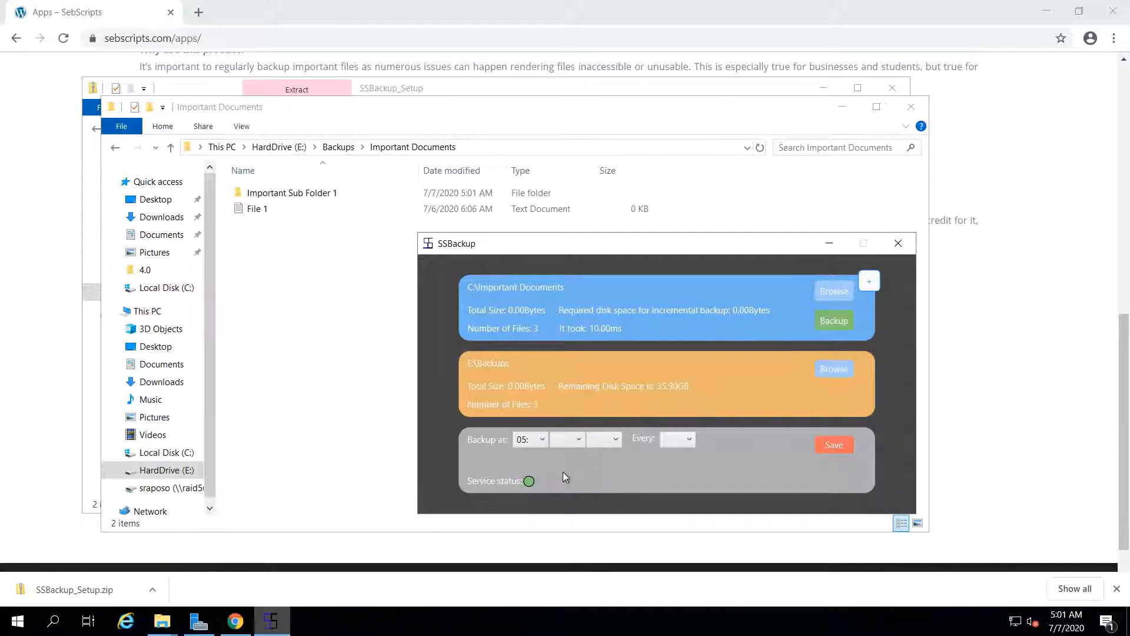
left_click(616, 444)
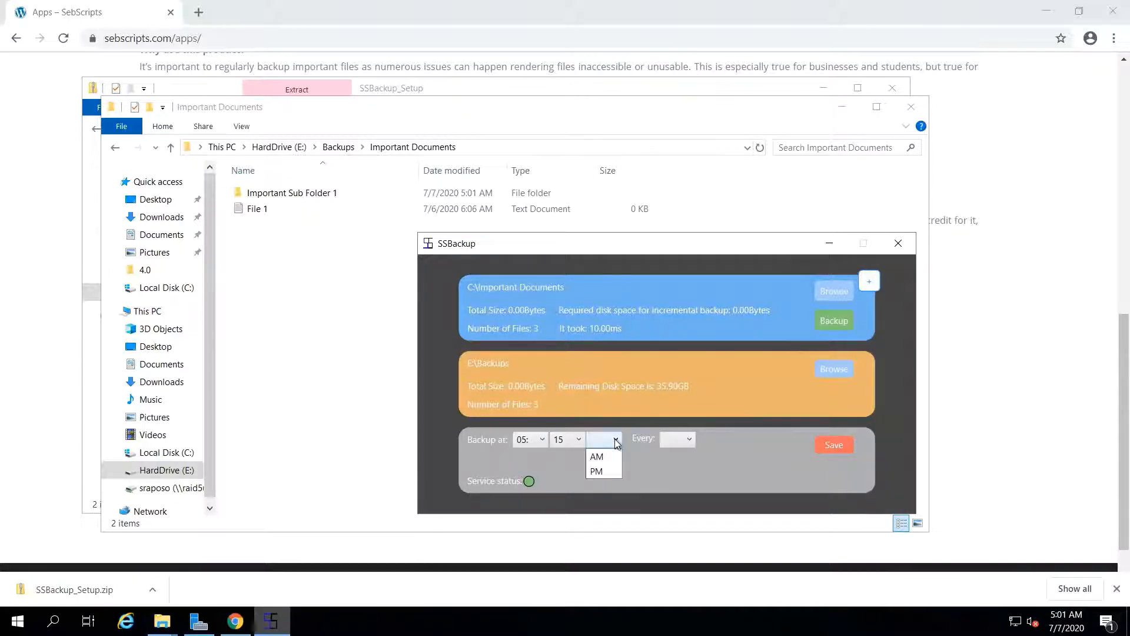
left_click(681, 436)
left_click(671, 457)
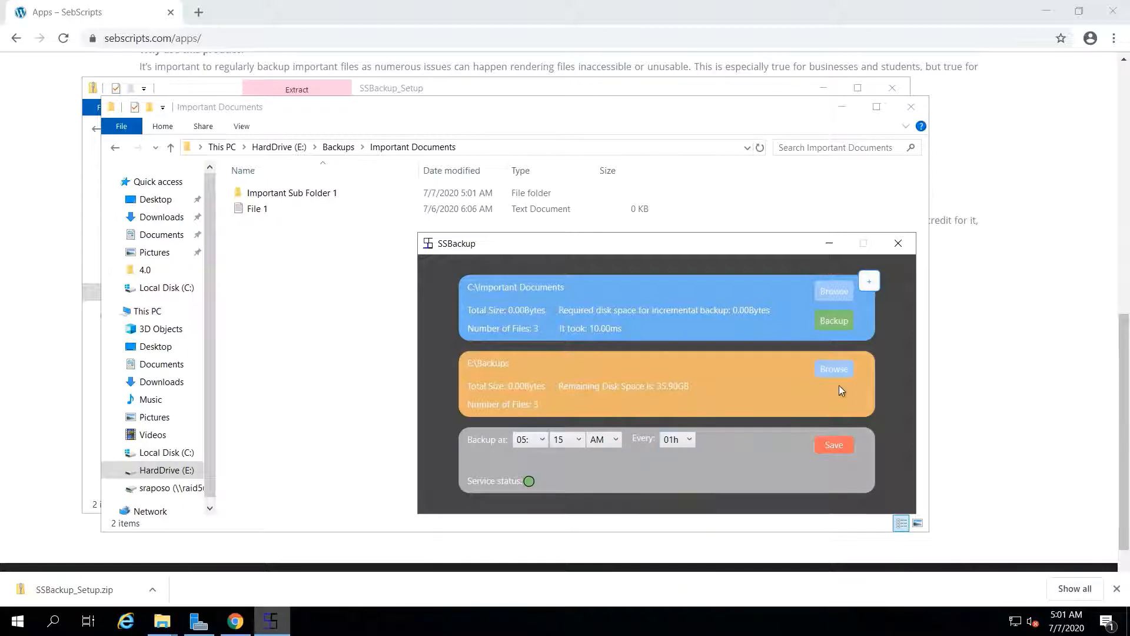
left_click(832, 443)
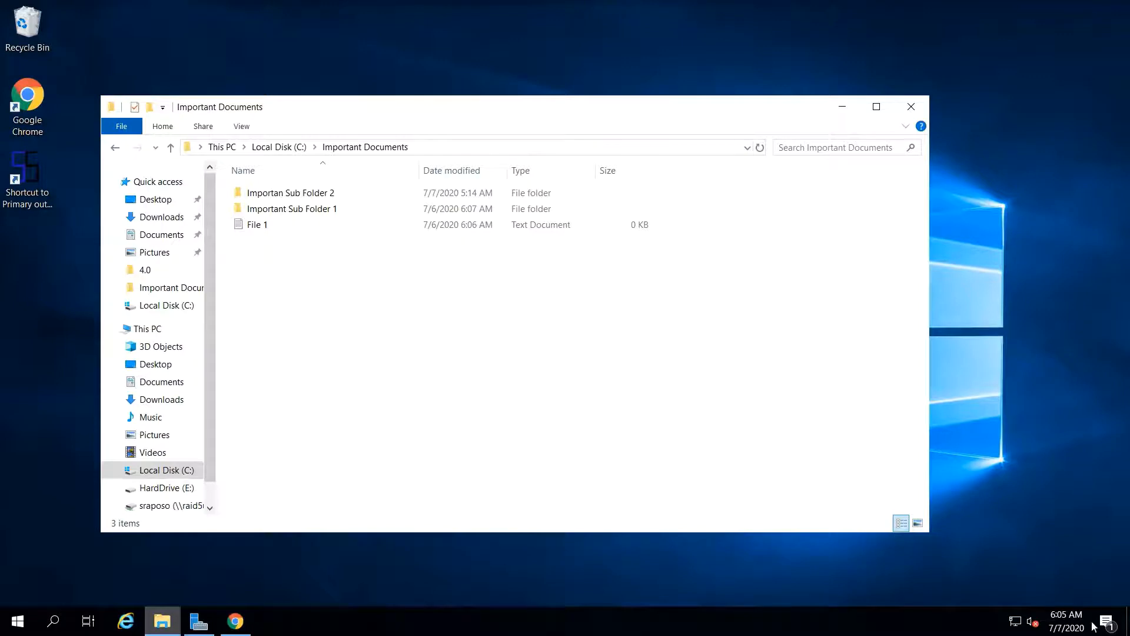
Open Importan Sub Folder 2 in C:\Important Documents to view the source files
mouse_move(1070, 627)
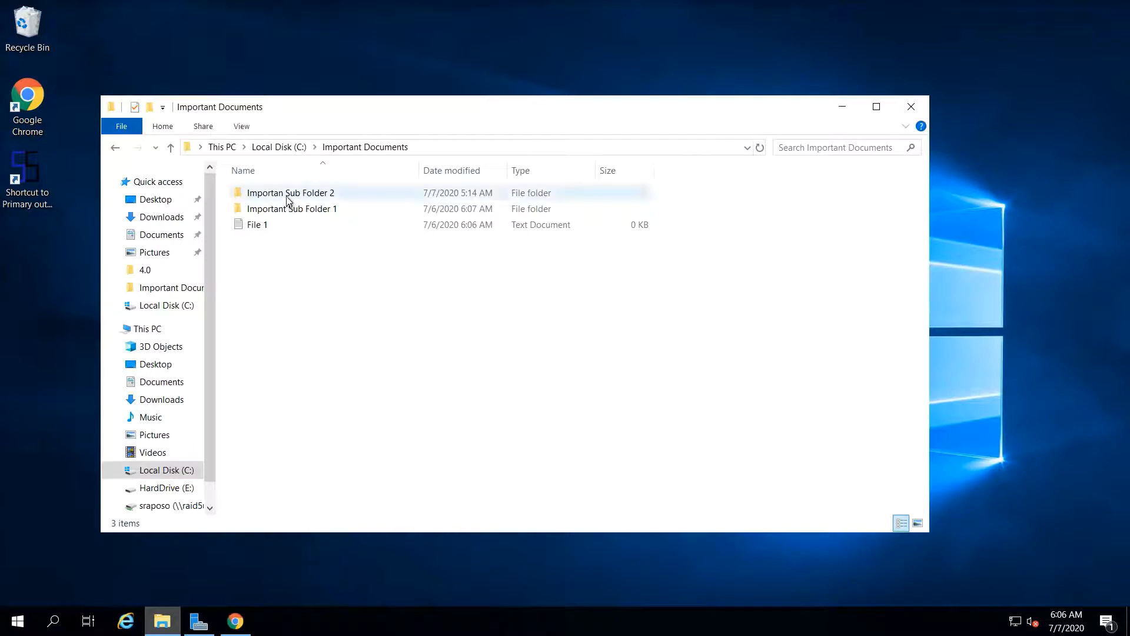
left_click(474, 198)
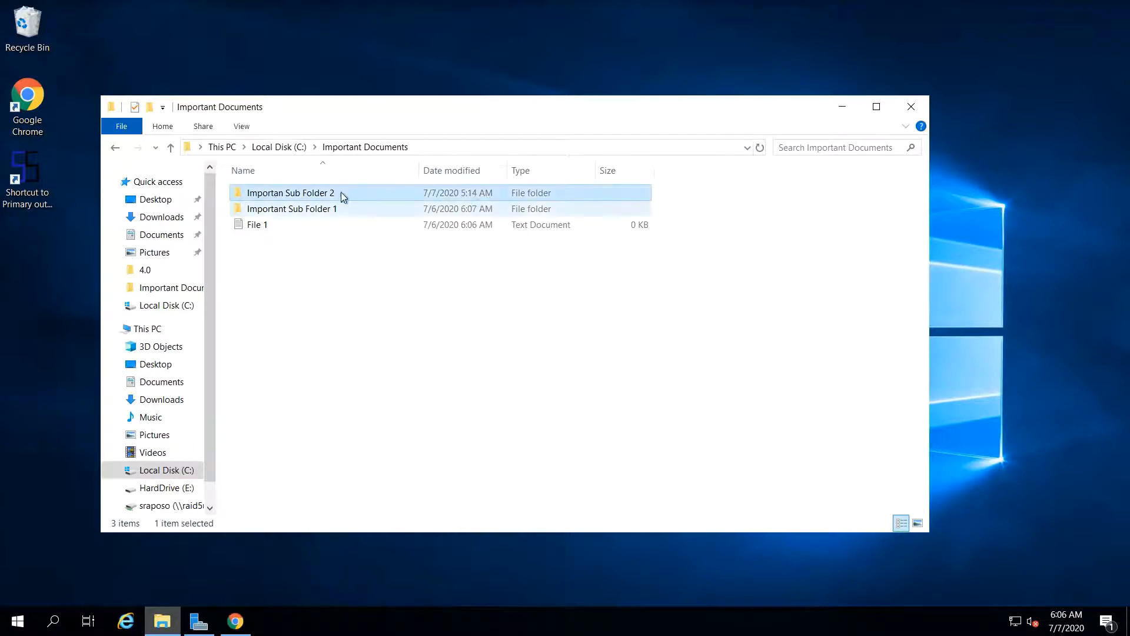
double_click(292, 193)
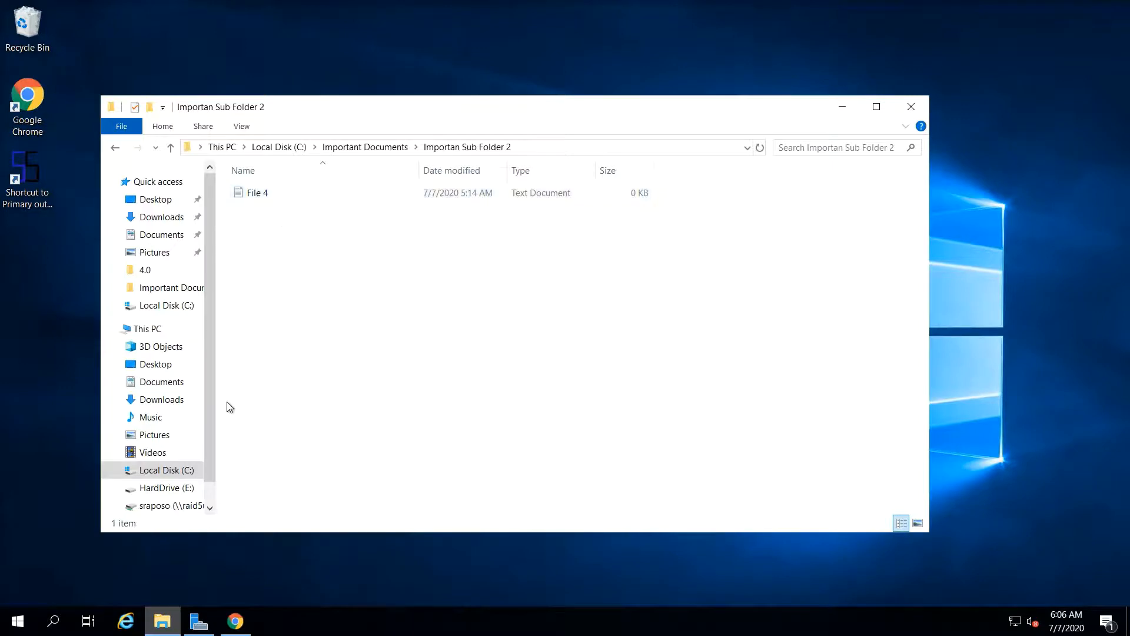
Open E:\Backups\Important Documents\Importan Sub Folder 2 to check the files copied by the scheduled backup
scroll(211, 407, "down", 1)
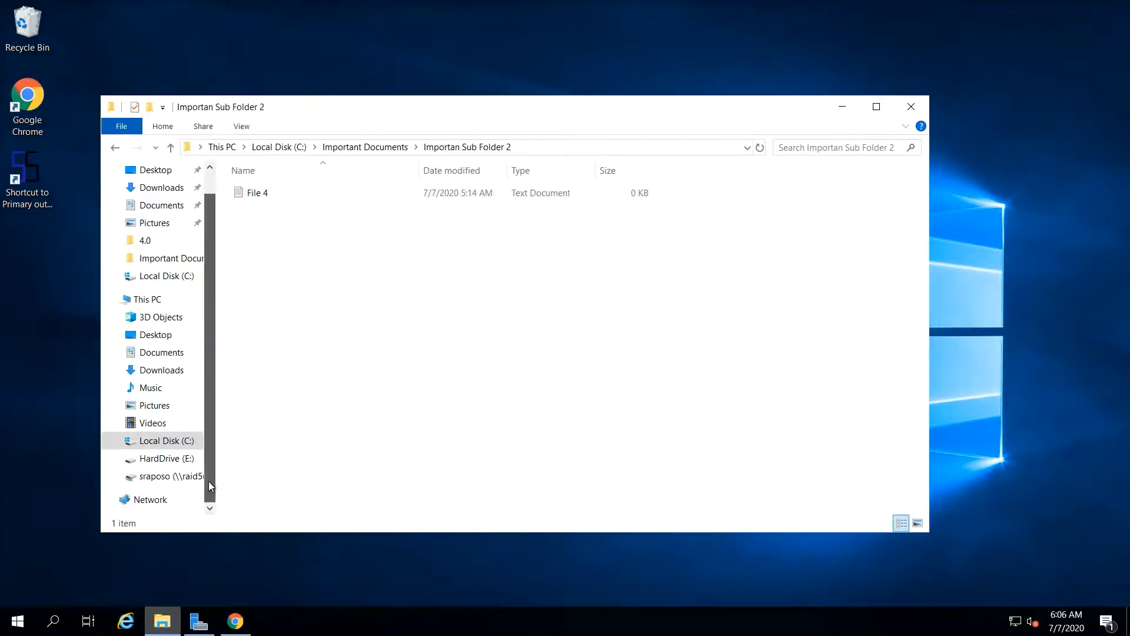
left_click(175, 462)
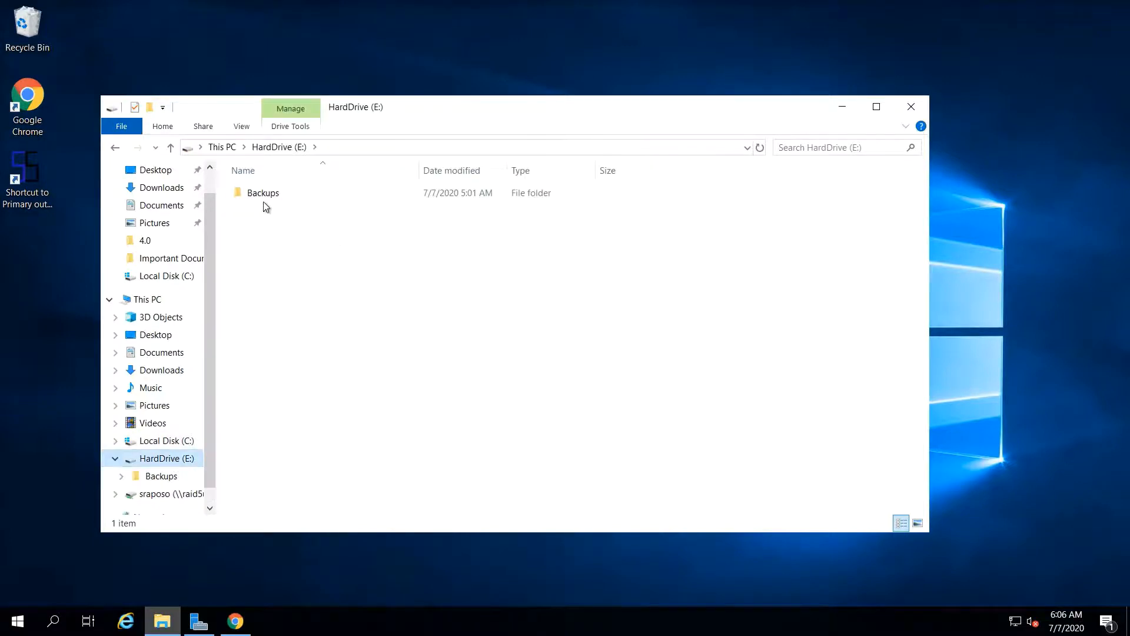
double_click(263, 192)
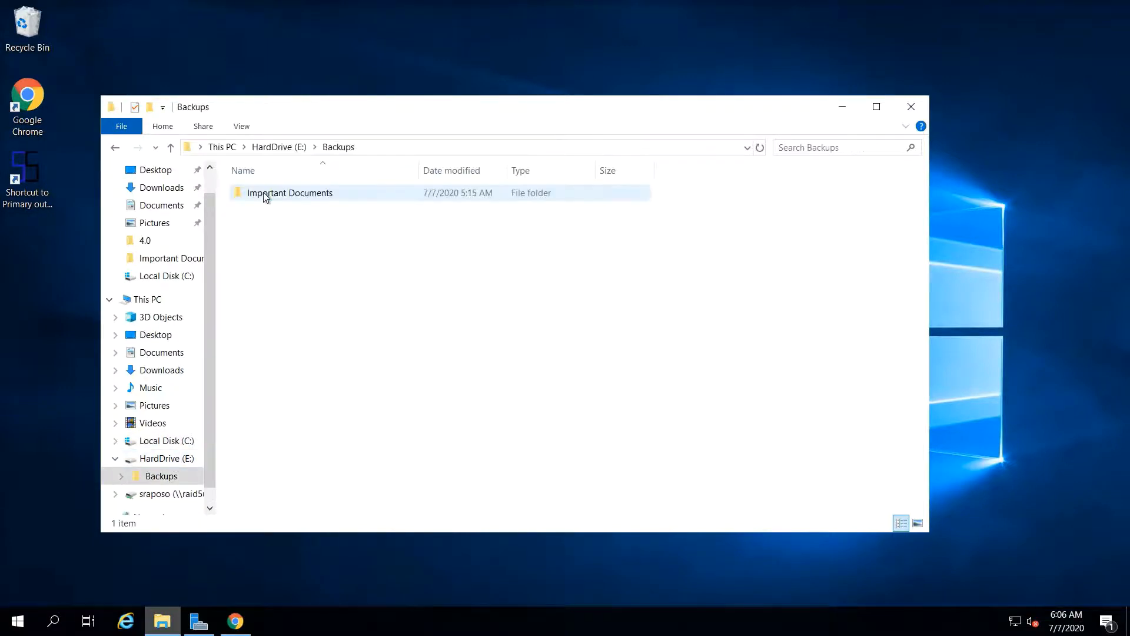
double_click(263, 192)
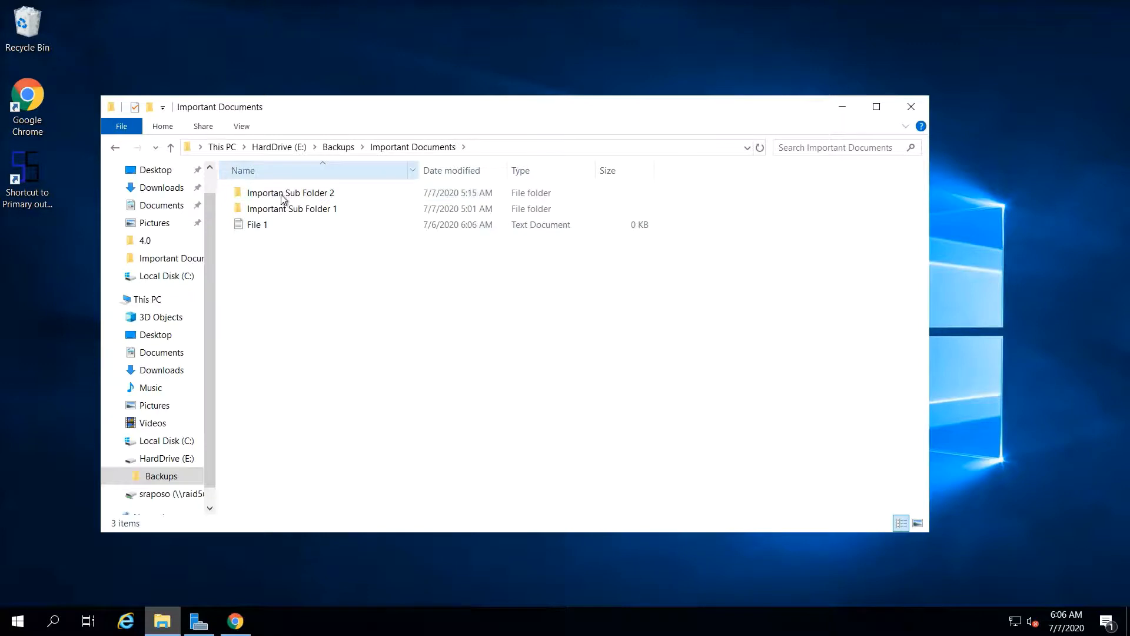
double_click(283, 195)
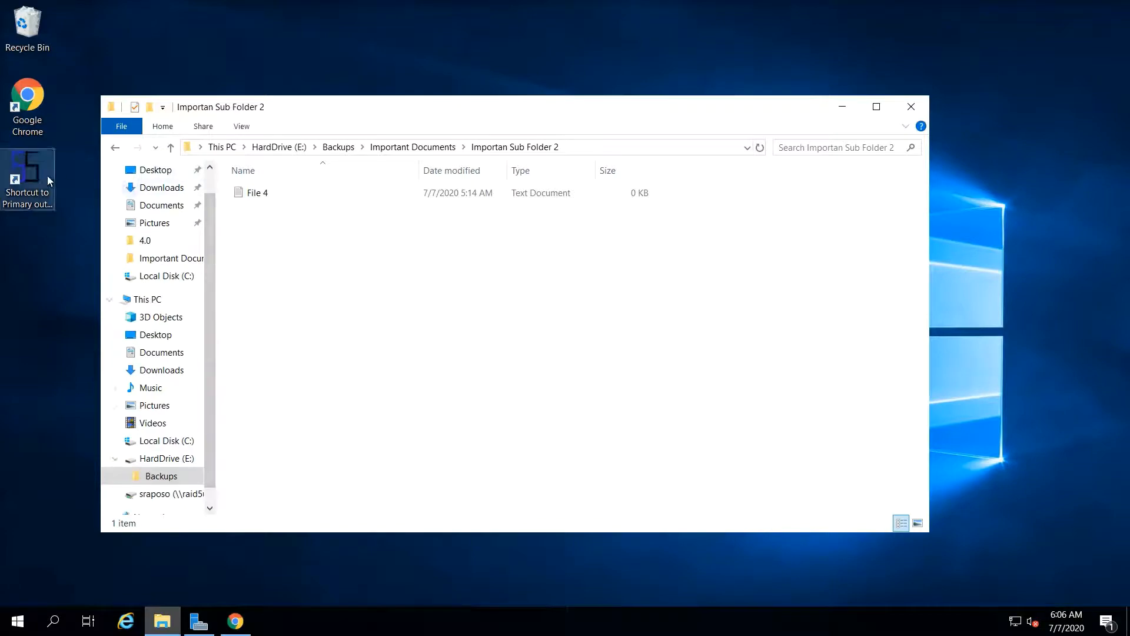
Launch SSBackup from the desktop, allowing it to make changes, and check the time of the last successful backup
double_click(27, 176)
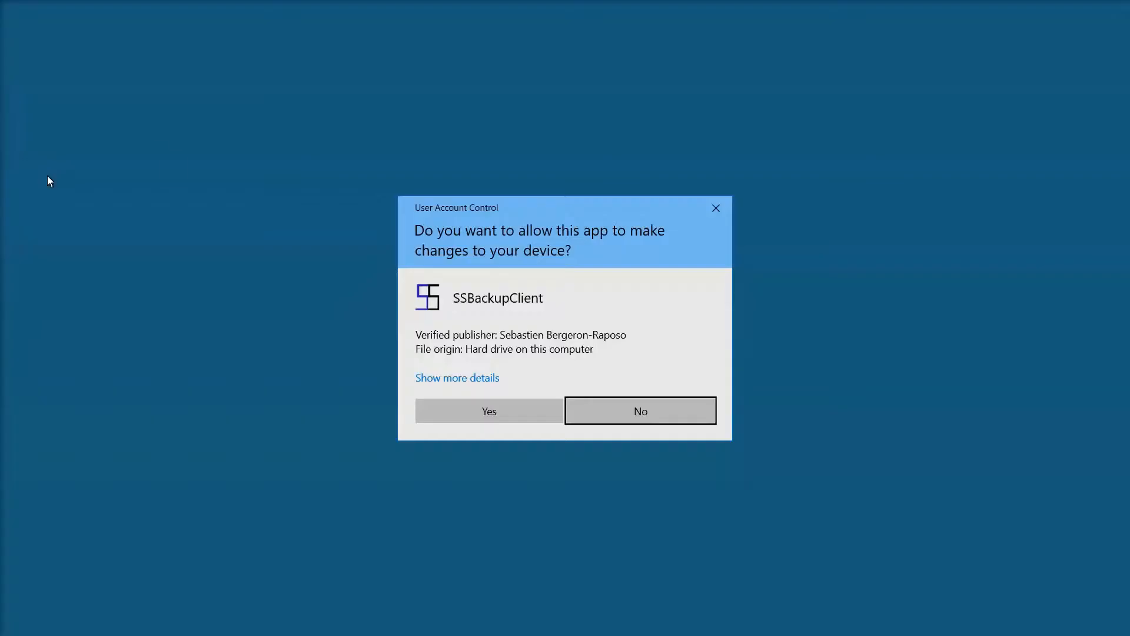
left_click(472, 411)
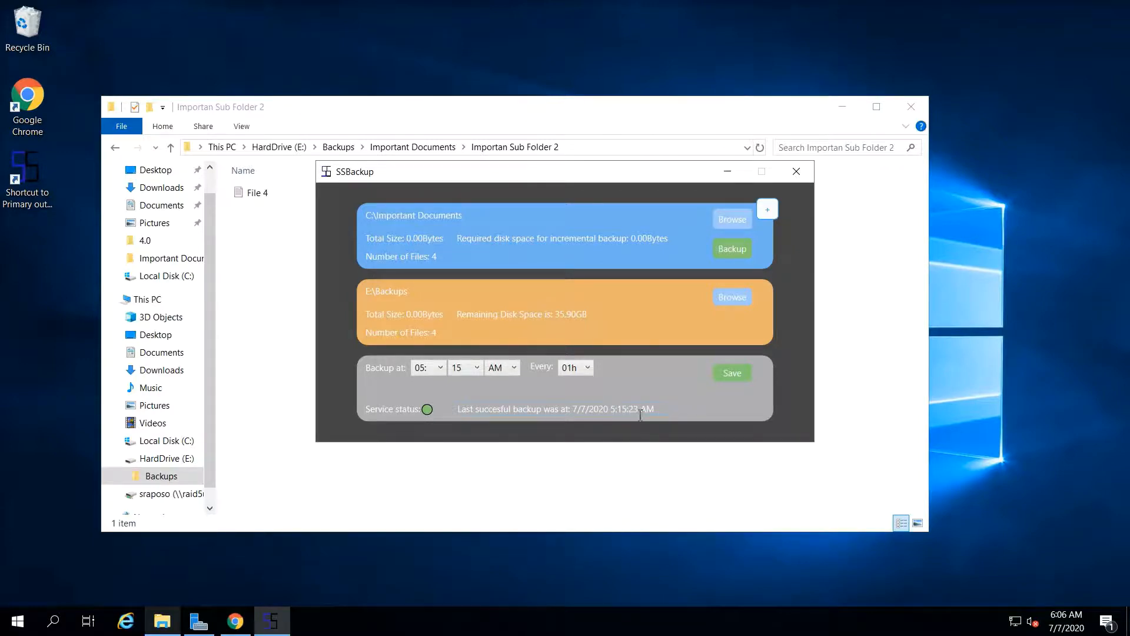
Return to File Explorer and open the Log_7-7-2020_ file in C:\Program Files\SebScripts\SSBackup\Service\Log
left_click(254, 273)
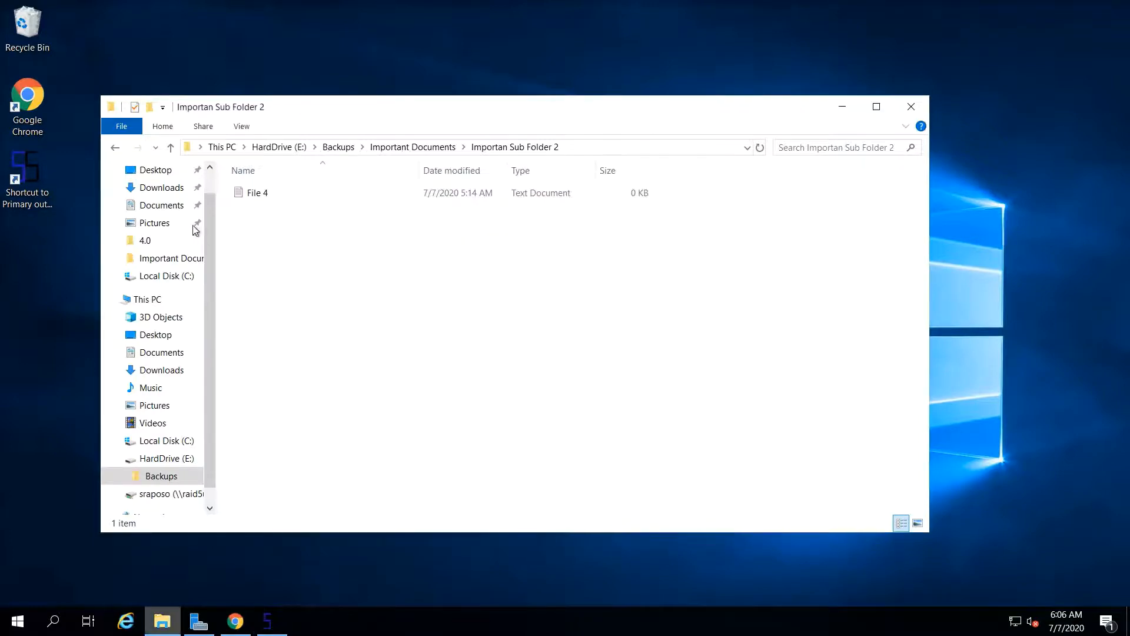
left_click(175, 277)
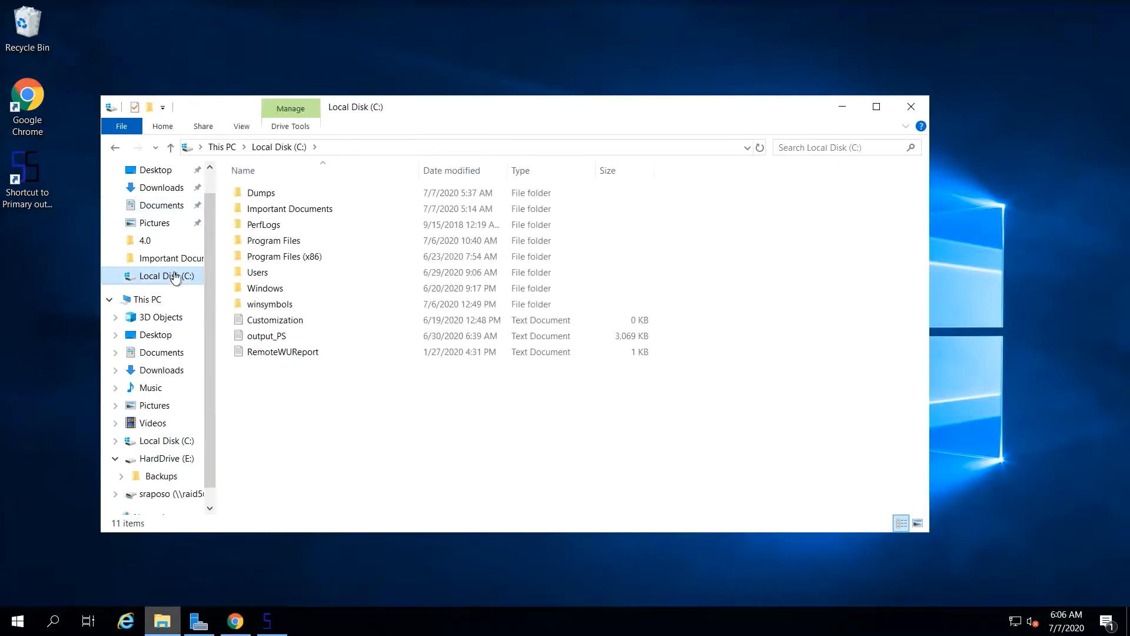
double_click(273, 243)
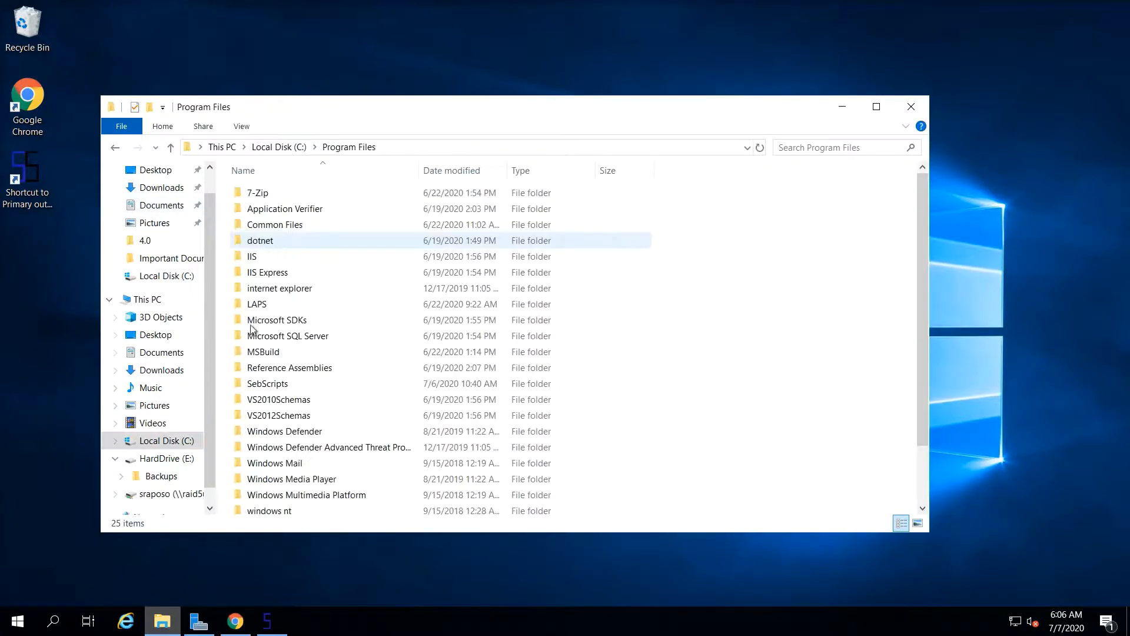
double_click(285, 385)
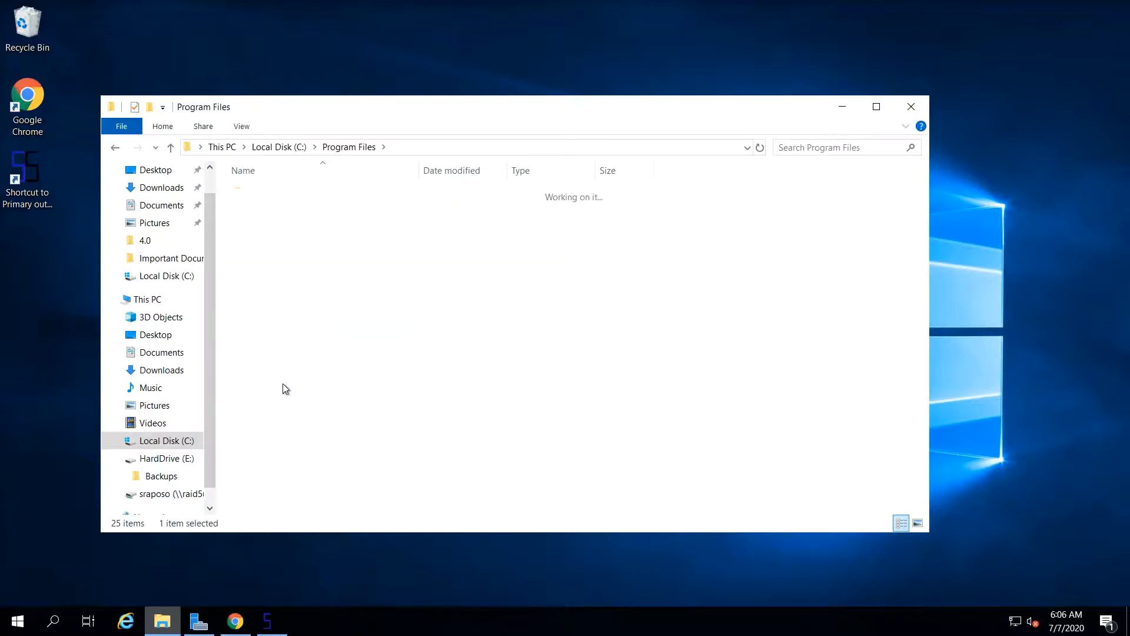
double_click(262, 195)
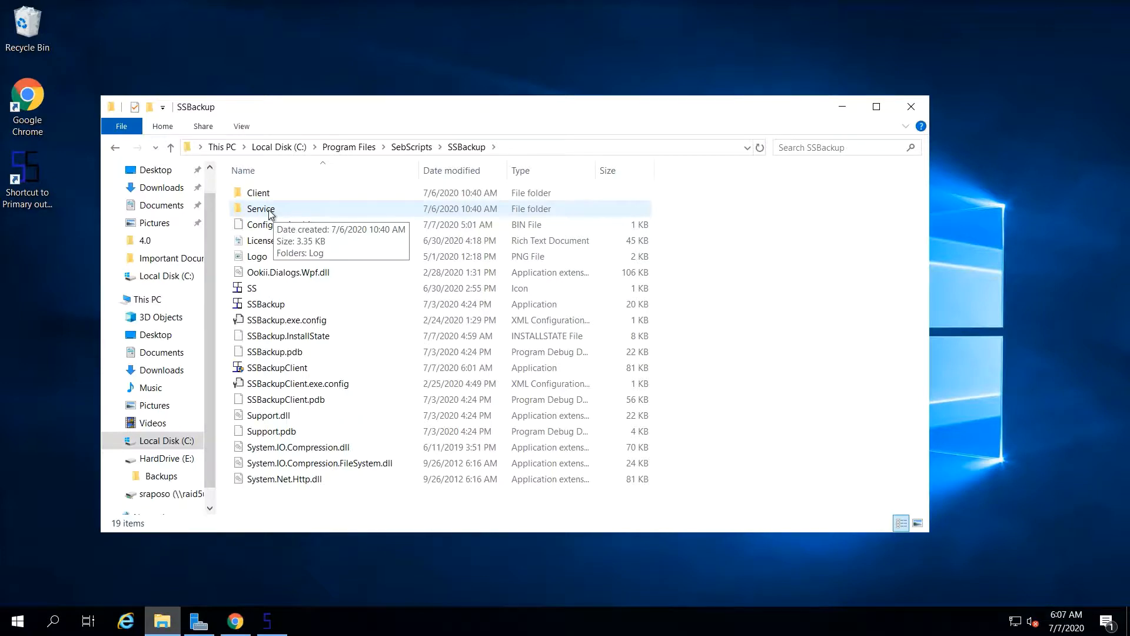
double_click(269, 211)
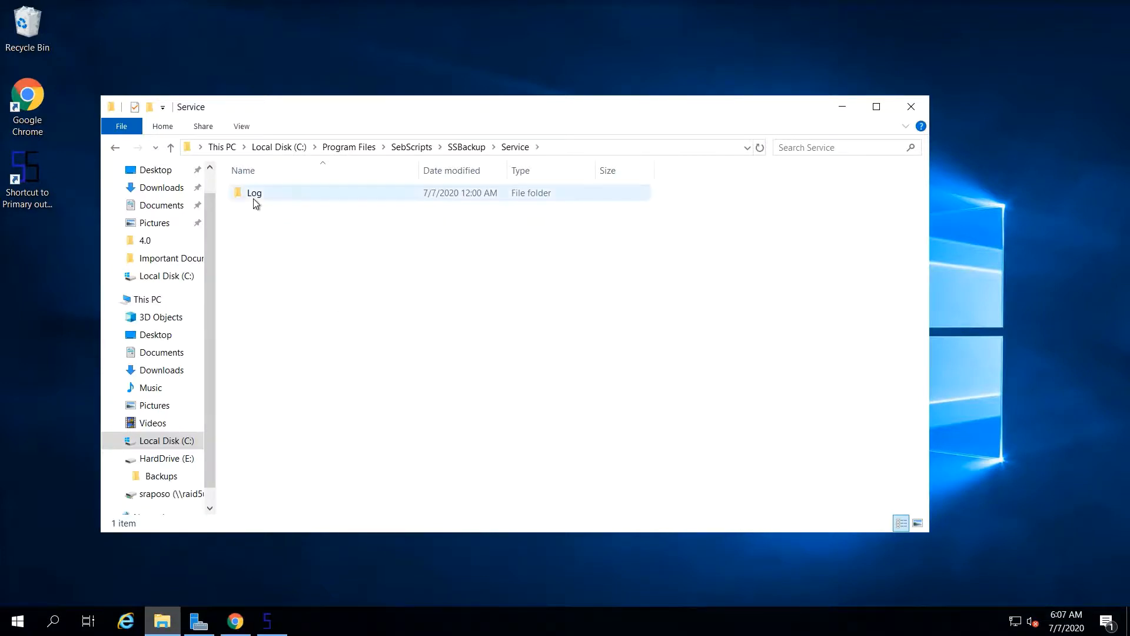
double_click(253, 199)
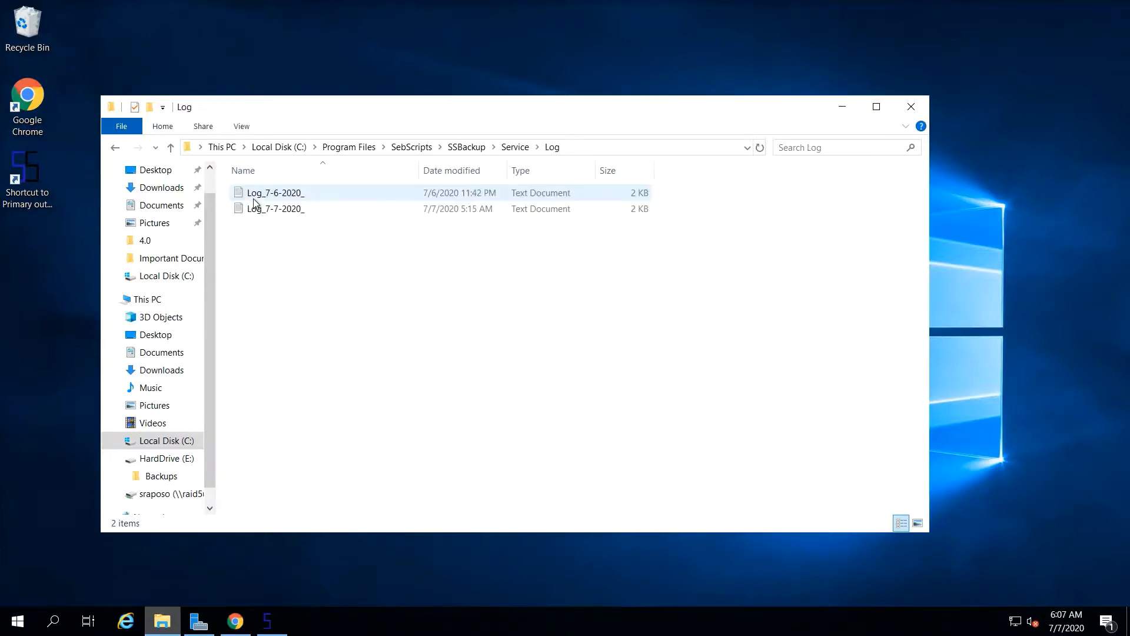
double_click(288, 213)
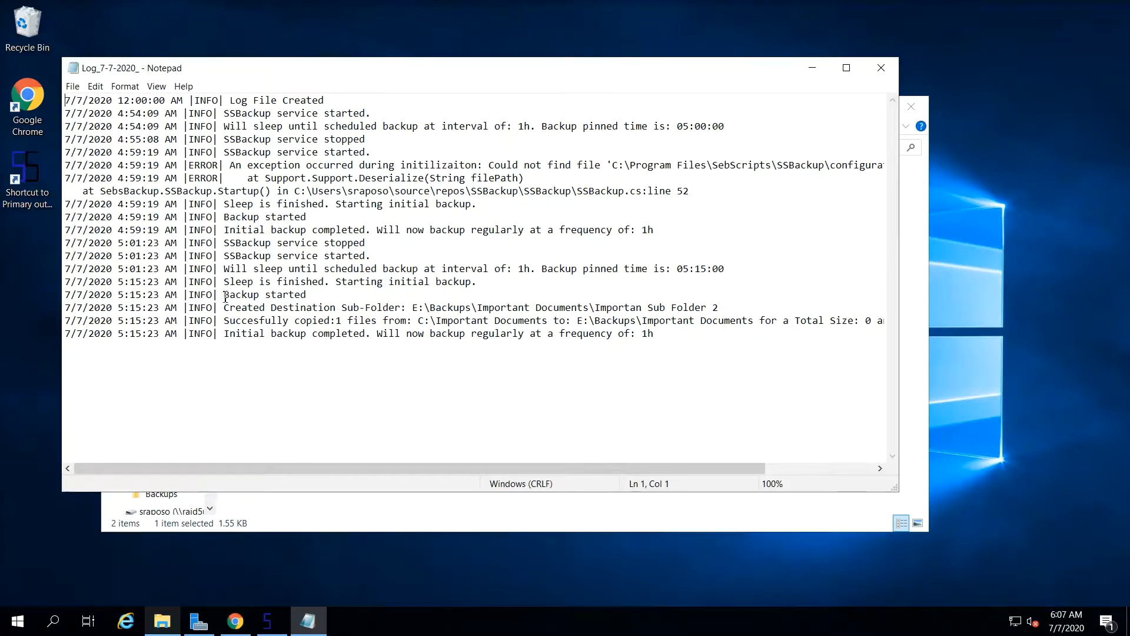
Examine the log's latest backup entries for the start, created sub-folder, copied files and backup frequency
left_click_drag(225, 294, 319, 296)
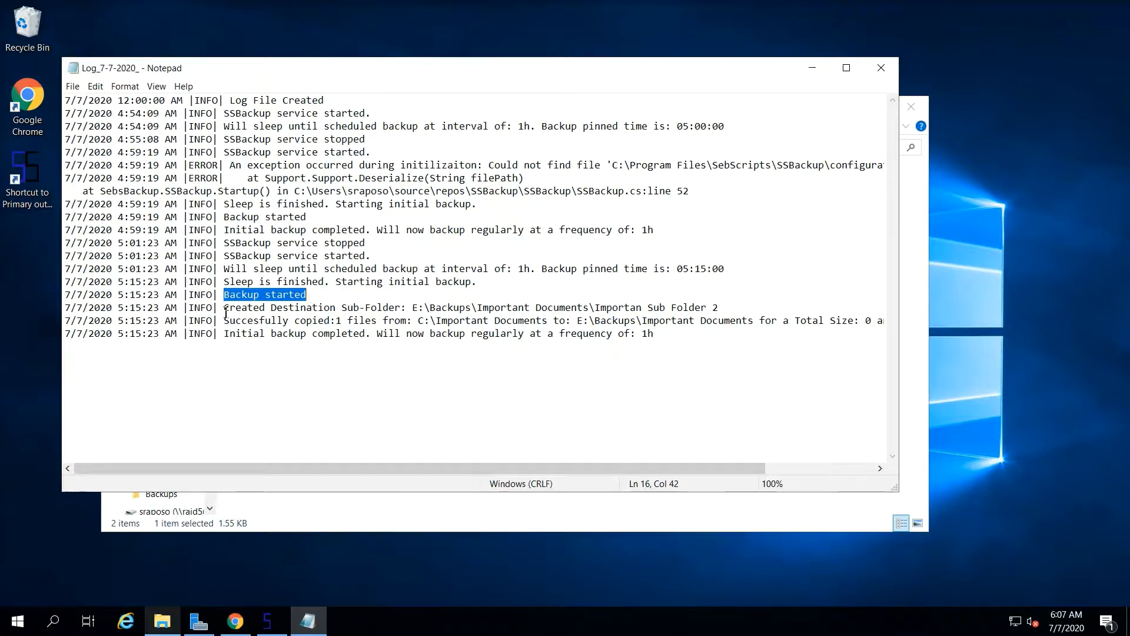
left_click_drag(224, 308, 508, 333)
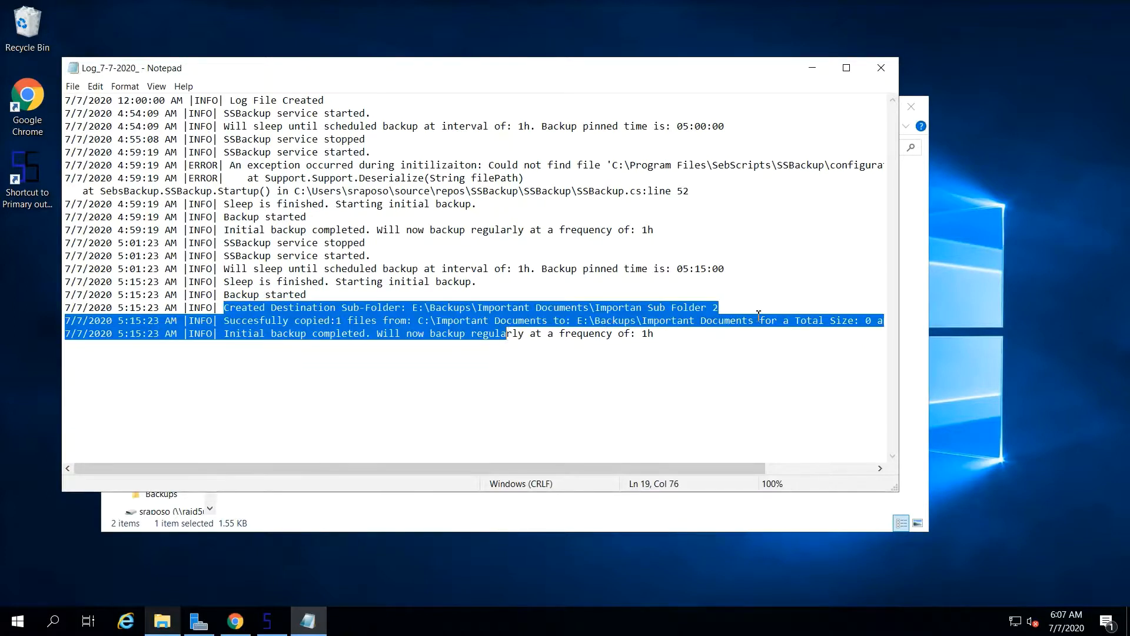
left_click_drag(759, 314, 726, 308)
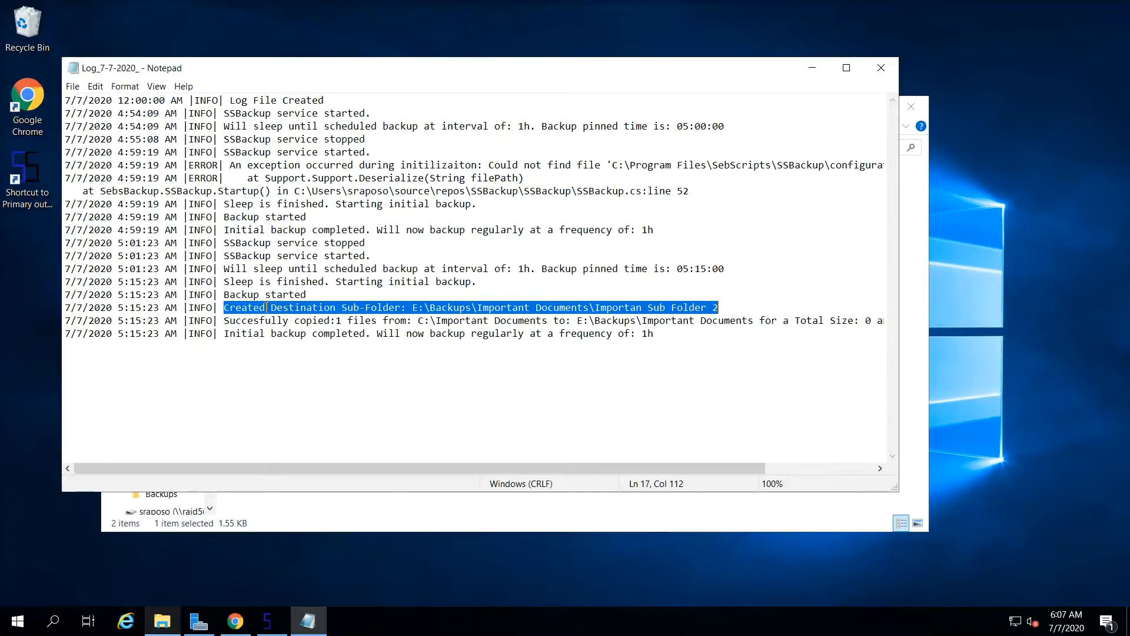
left_click(261, 321)
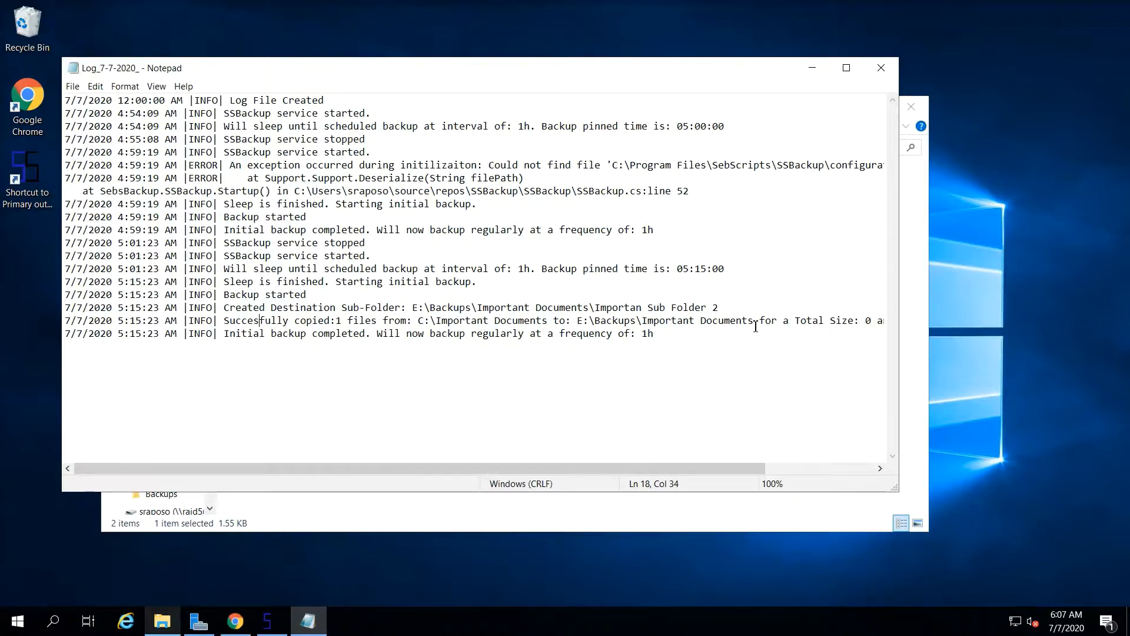
left_click_drag(671, 469, 795, 469)
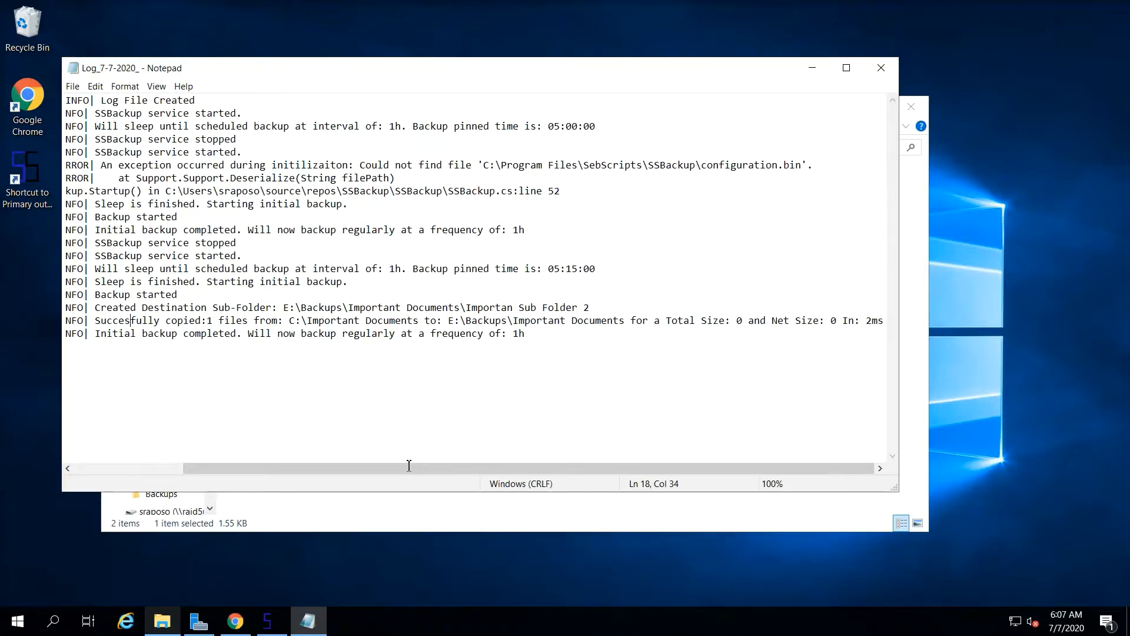
left_click_drag(403, 468, 296, 463)
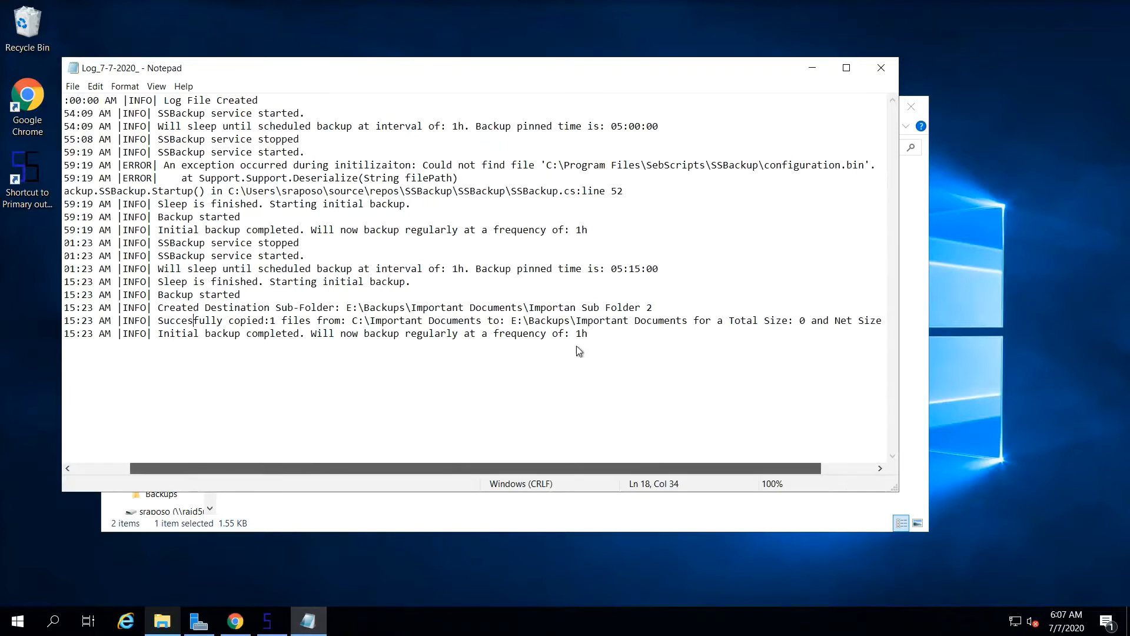
scroll(579, 351, "left", 3)
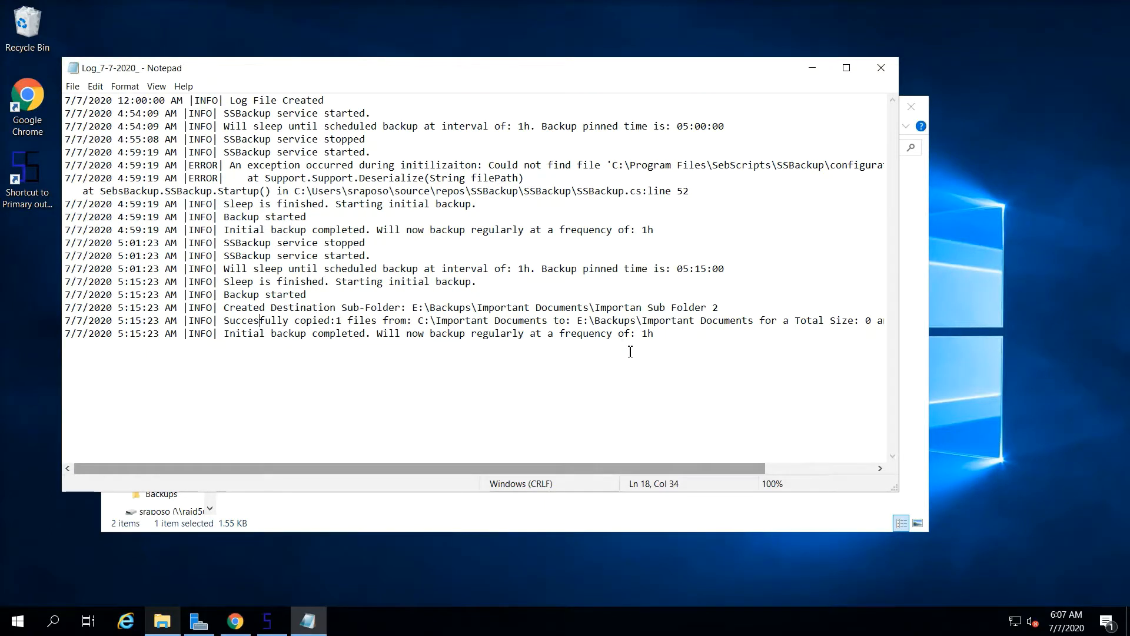
left_click_drag(630, 351, 227, 337)
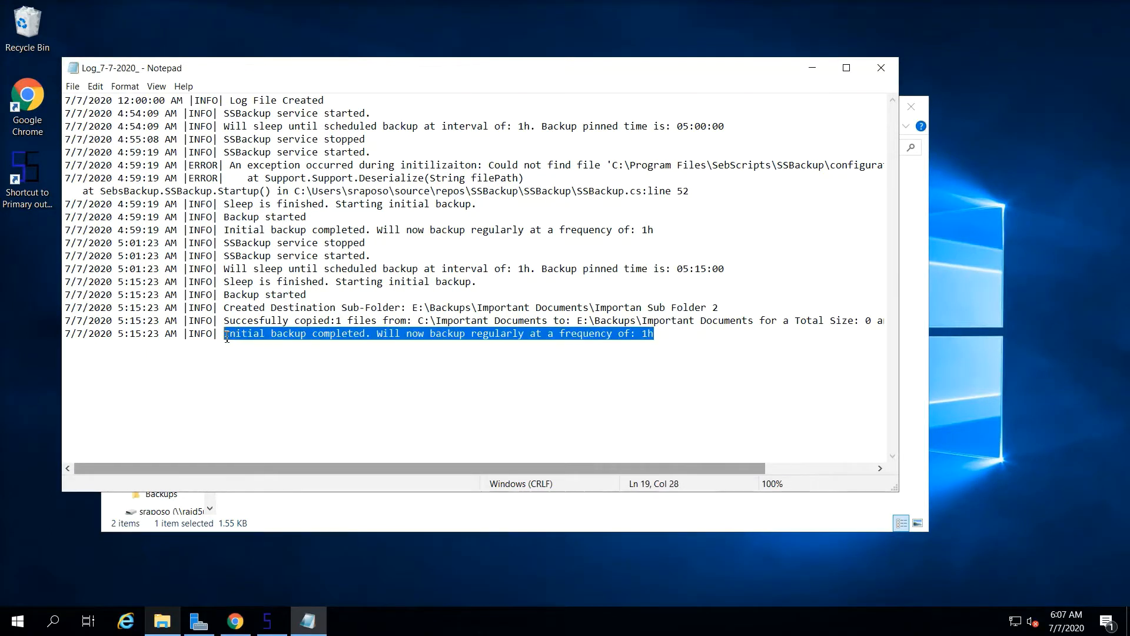